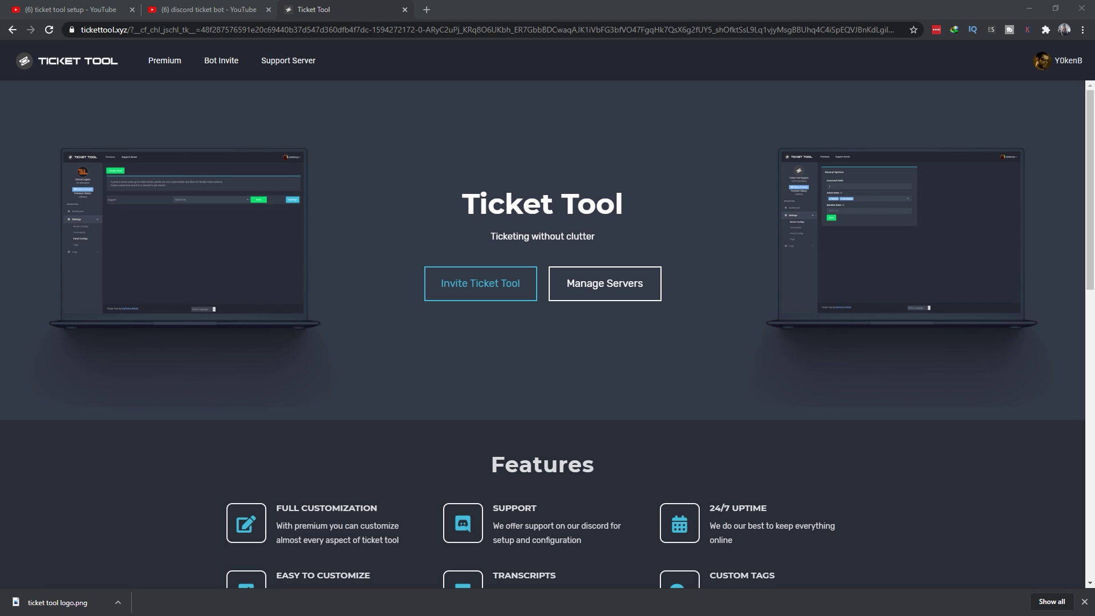
# Invite the Ticket Tool bot to the GameOn server and authorize all of its requested permissions.
pyautogui.click(471, 294)
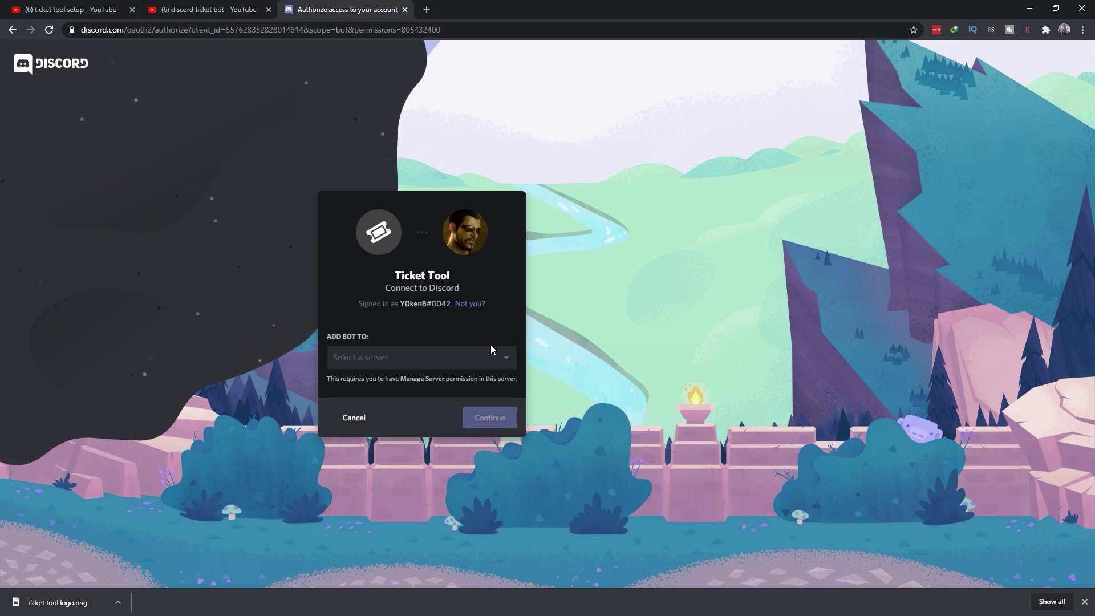
pyautogui.click(491, 349)
pyautogui.click(359, 380)
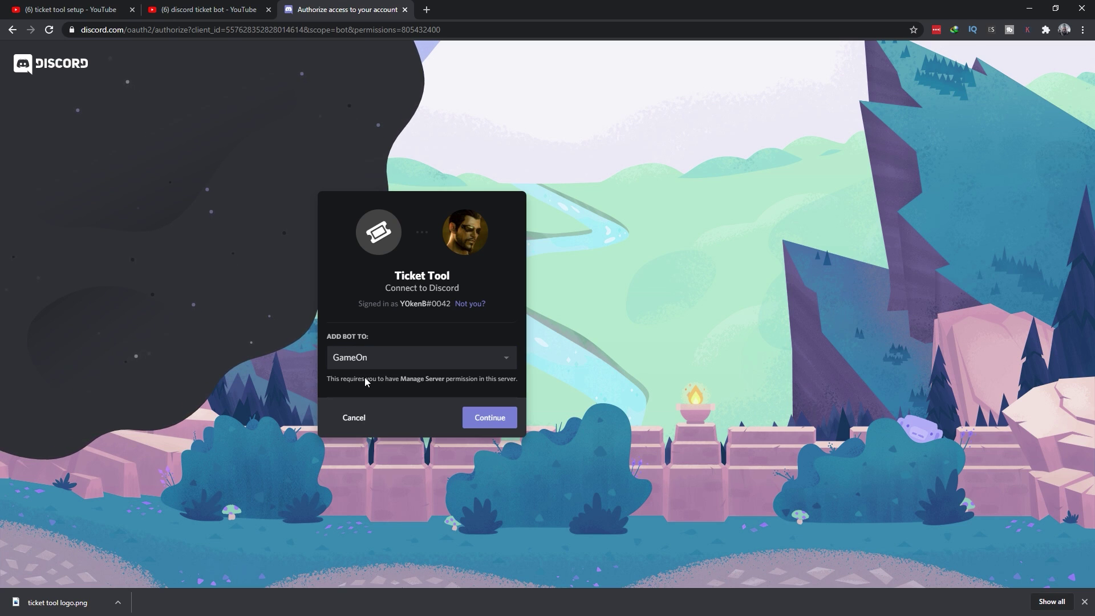
pyautogui.click(489, 417)
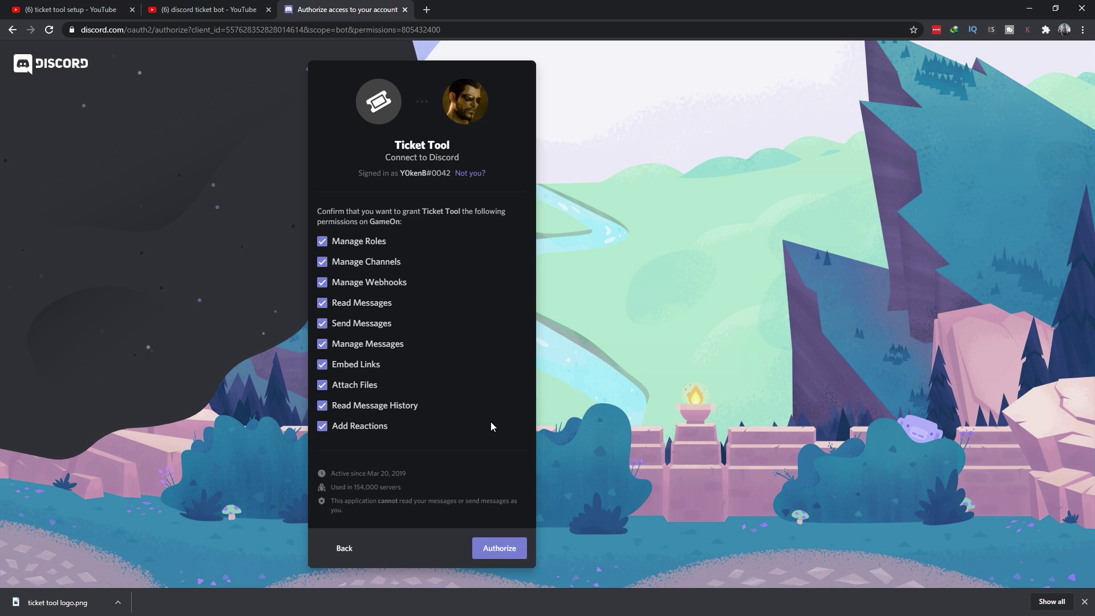
pyautogui.click(499, 549)
# Open the management dashboard for the GameOn server and go through its server and command settings to the panel configurations.
pyautogui.click(624, 284)
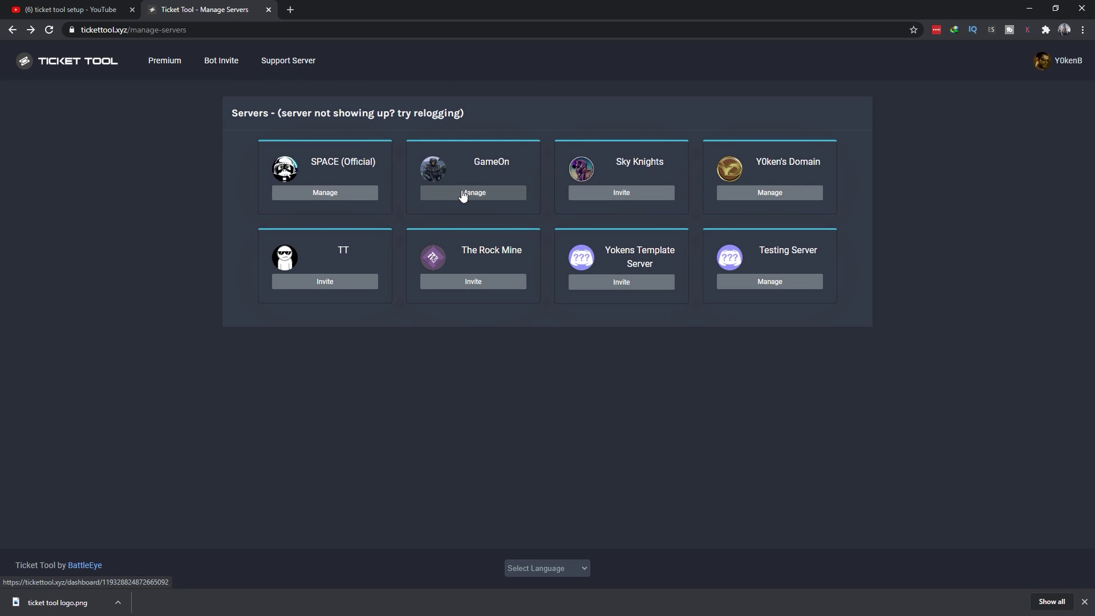
pyautogui.click(462, 194)
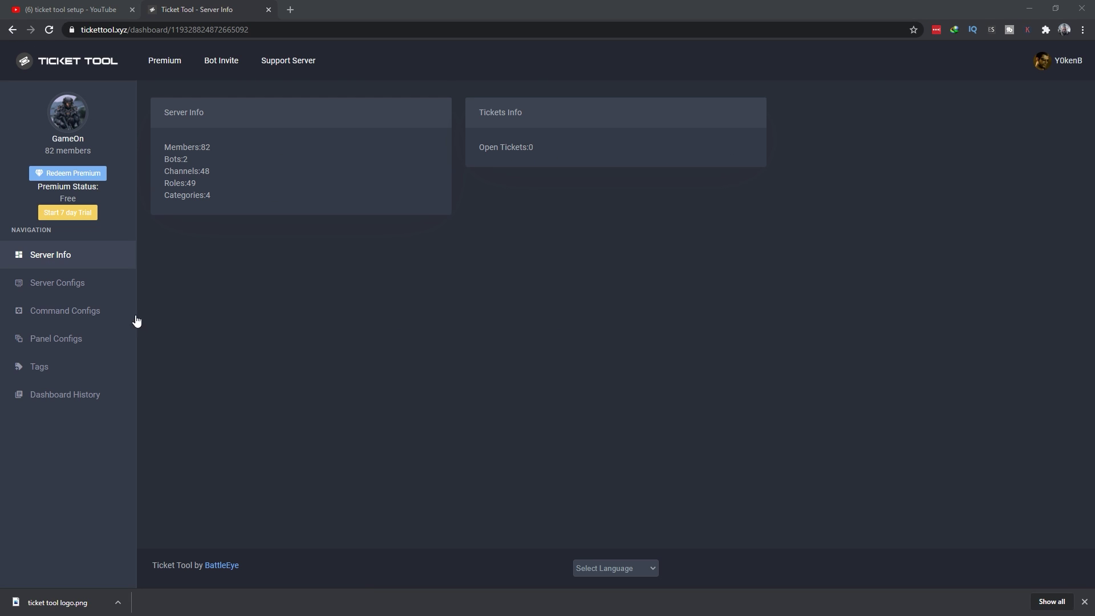
pyautogui.click(82, 286)
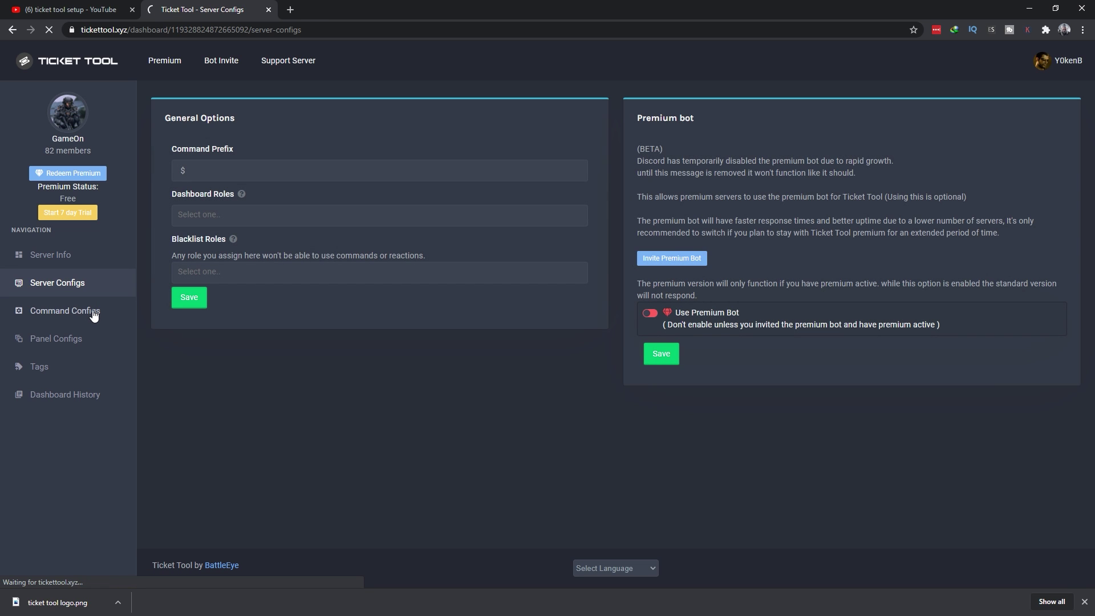
pyautogui.click(92, 314)
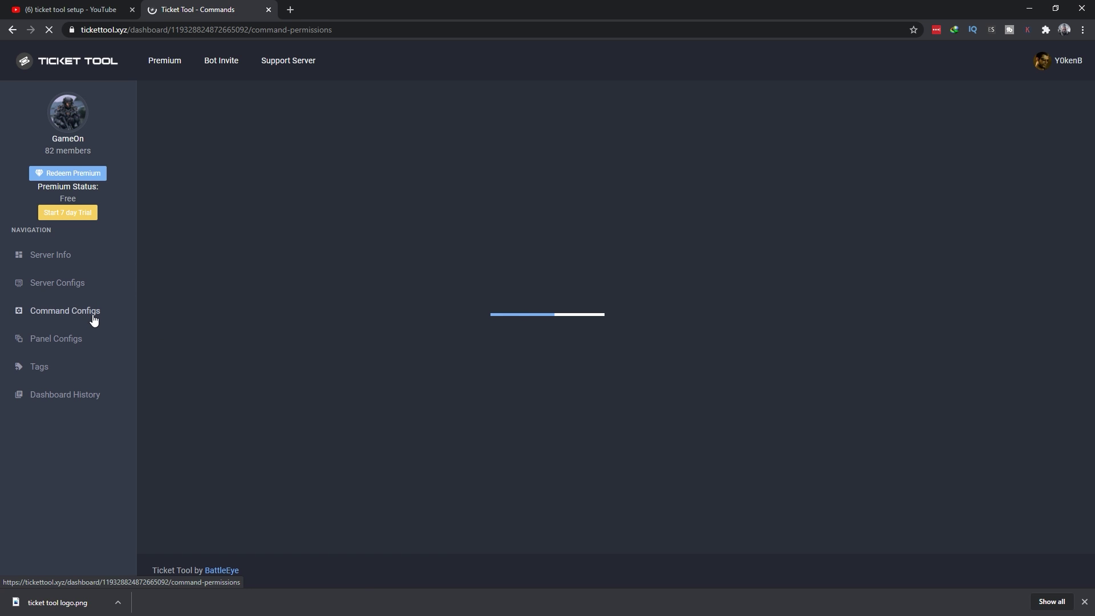
pyautogui.click(93, 345)
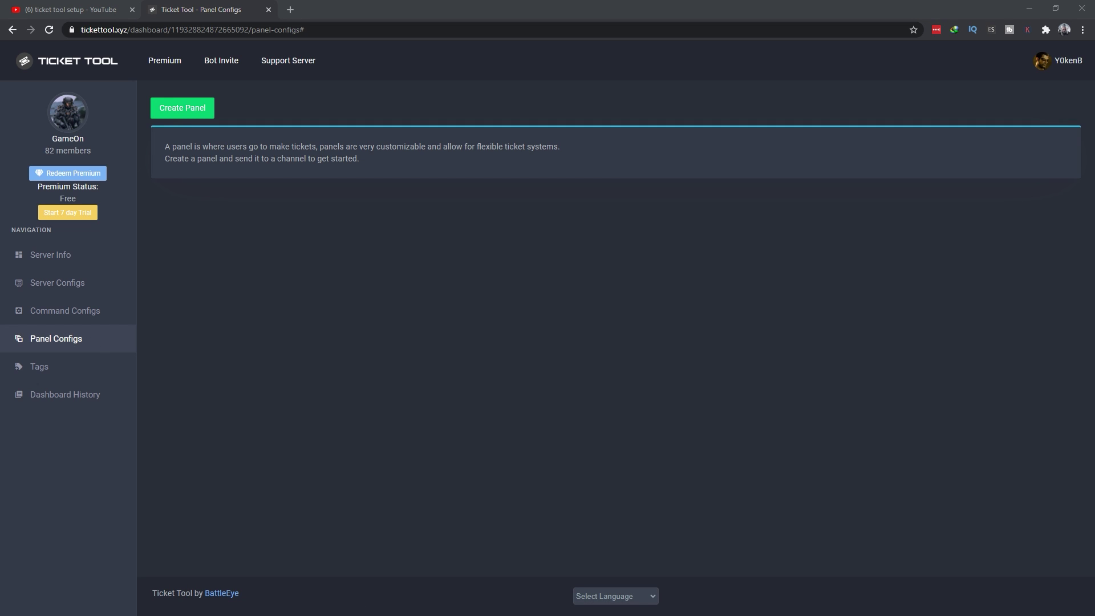
# Create a ticket panel named "Free Panel" with SpecOps as the support team role and ticket-tool as the panel channel.
pyautogui.click(197, 109)
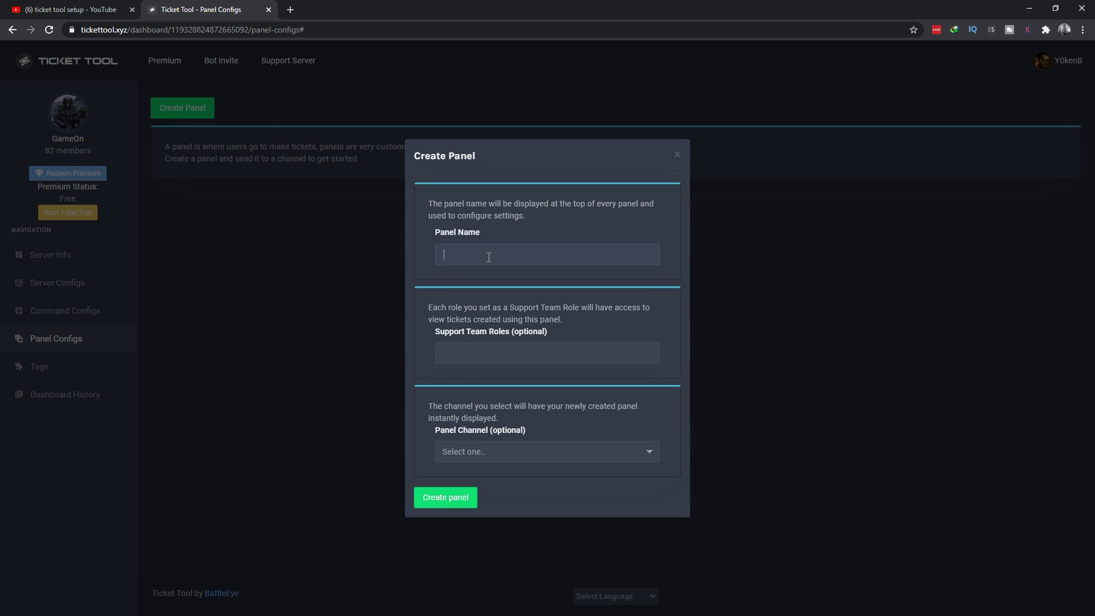
pyautogui.write('Free Panel')
pyautogui.click(484, 358)
pyautogui.write('spec')
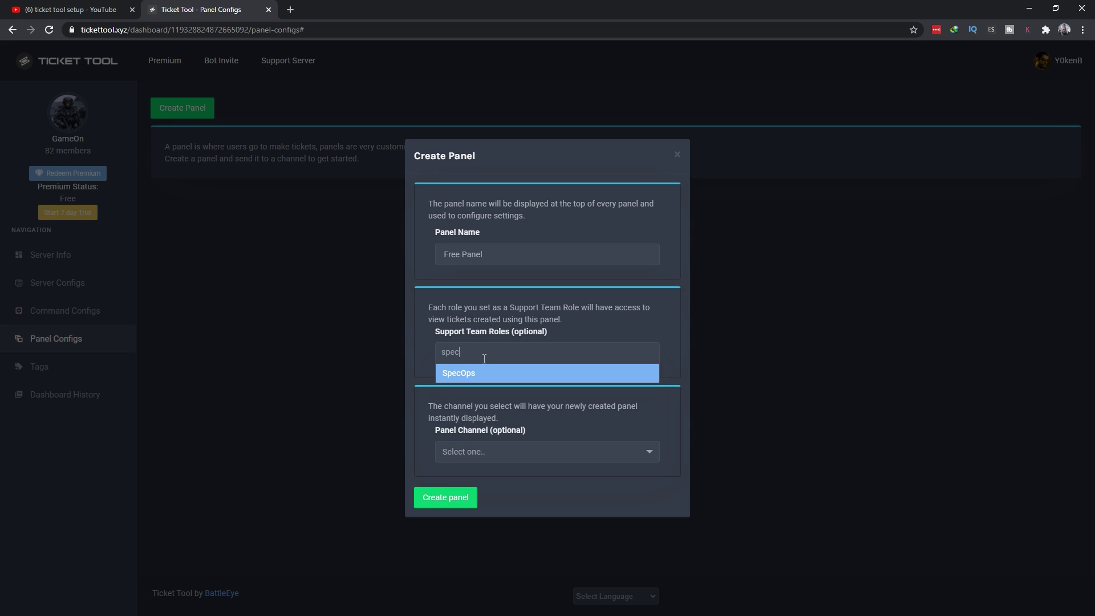
pyautogui.press('Return')
pyautogui.click(492, 452)
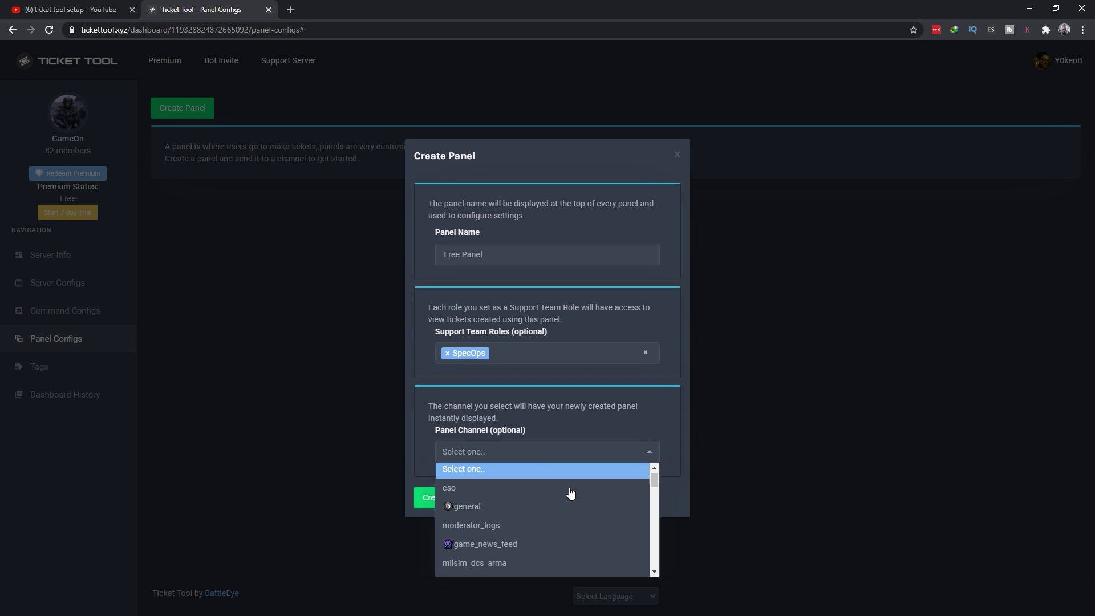
pyautogui.click(471, 567)
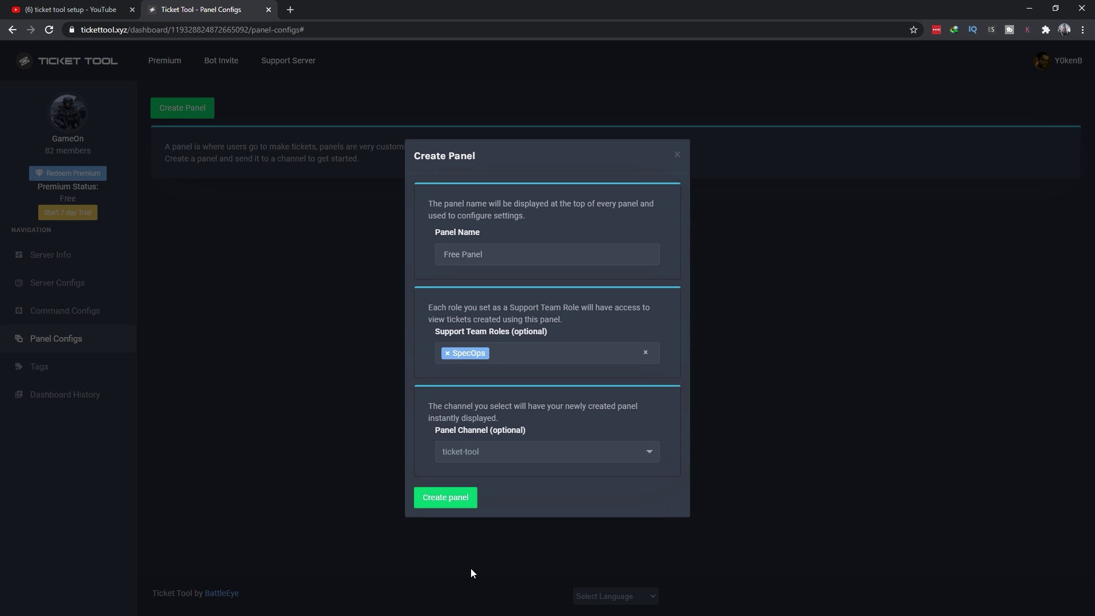
pyautogui.click(460, 505)
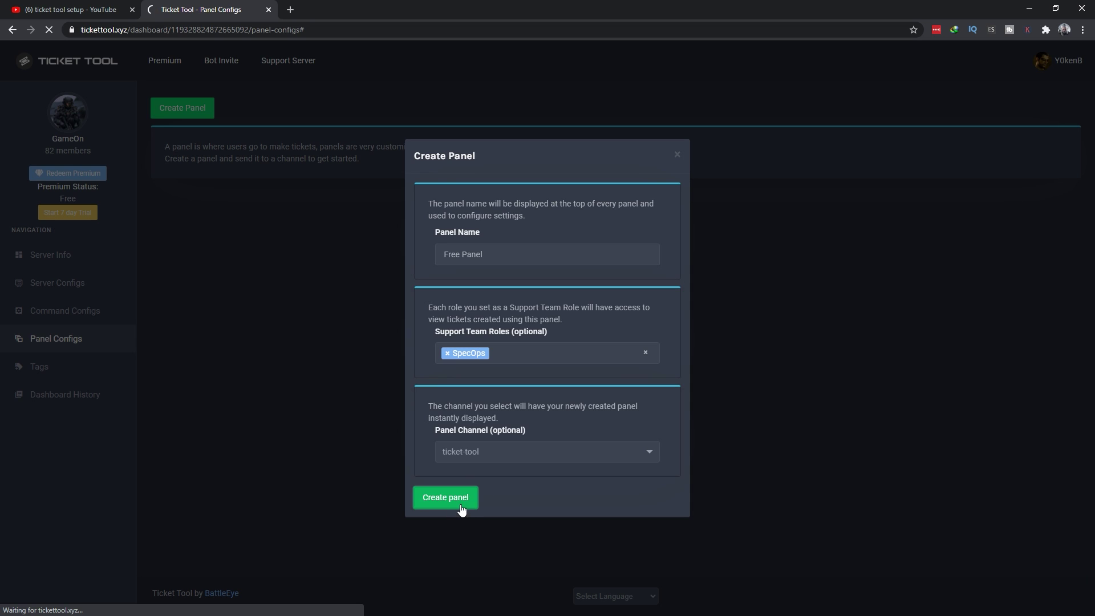
# Switch to Discord, create a test ticket from the Free Panel message in the ticket-tool channel, and open the new ticket channel.
pyautogui.hotkey('alt', 'Tab')
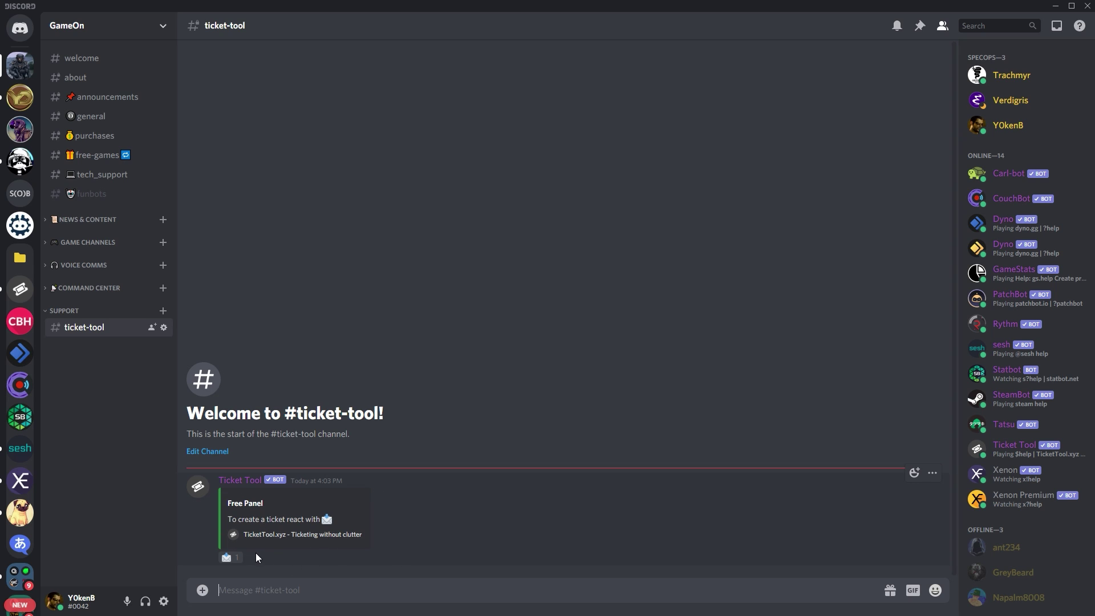
pyautogui.click(227, 558)
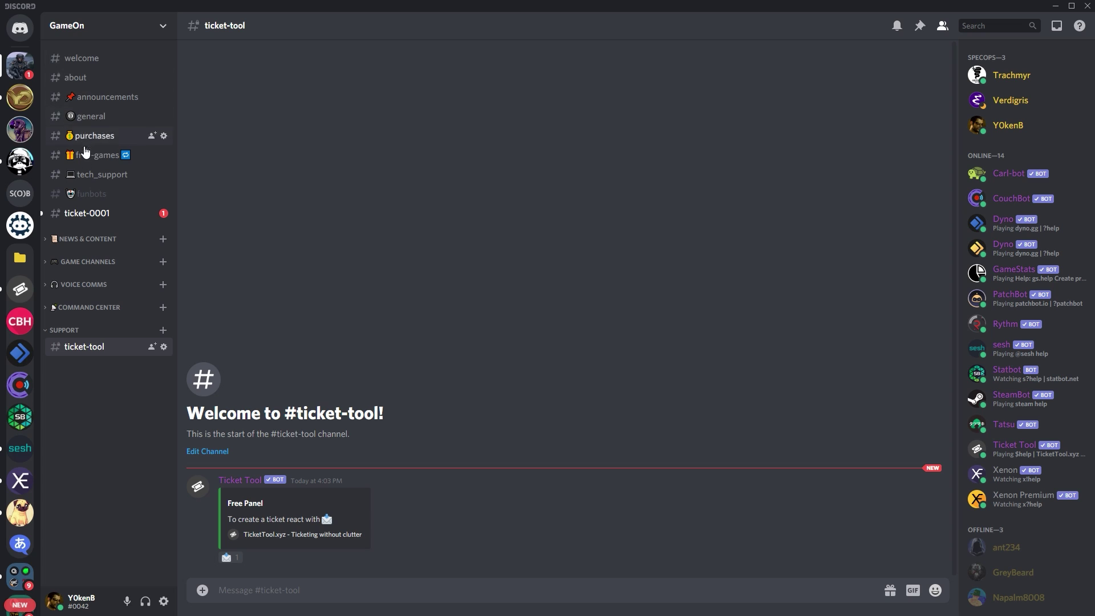
pyautogui.click(92, 214)
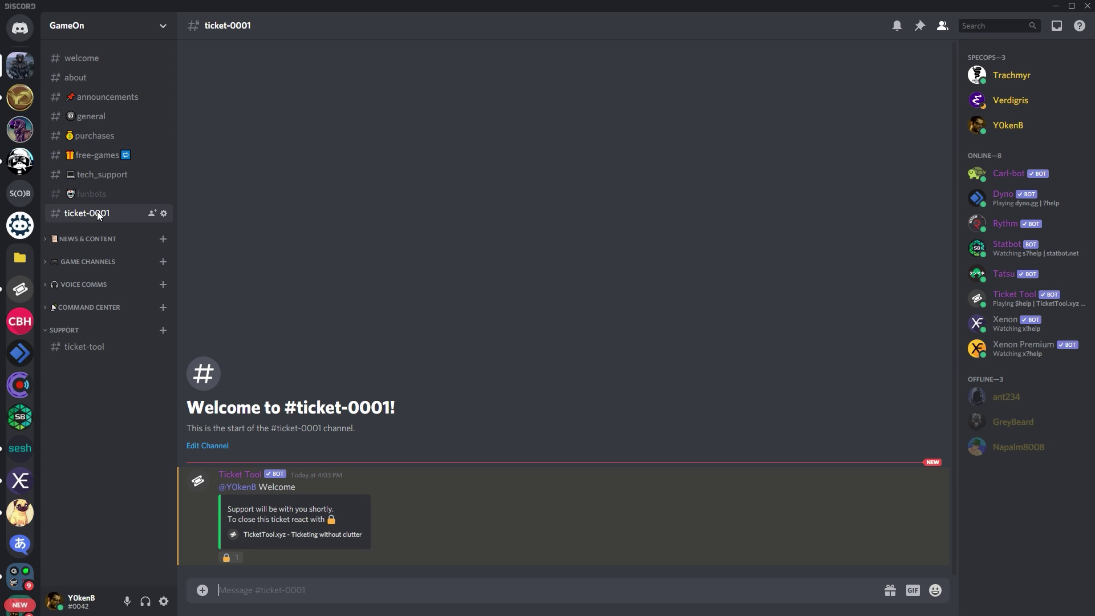
# Close the test ticket, confirming the closure, and delete it.
pyautogui.click(228, 558)
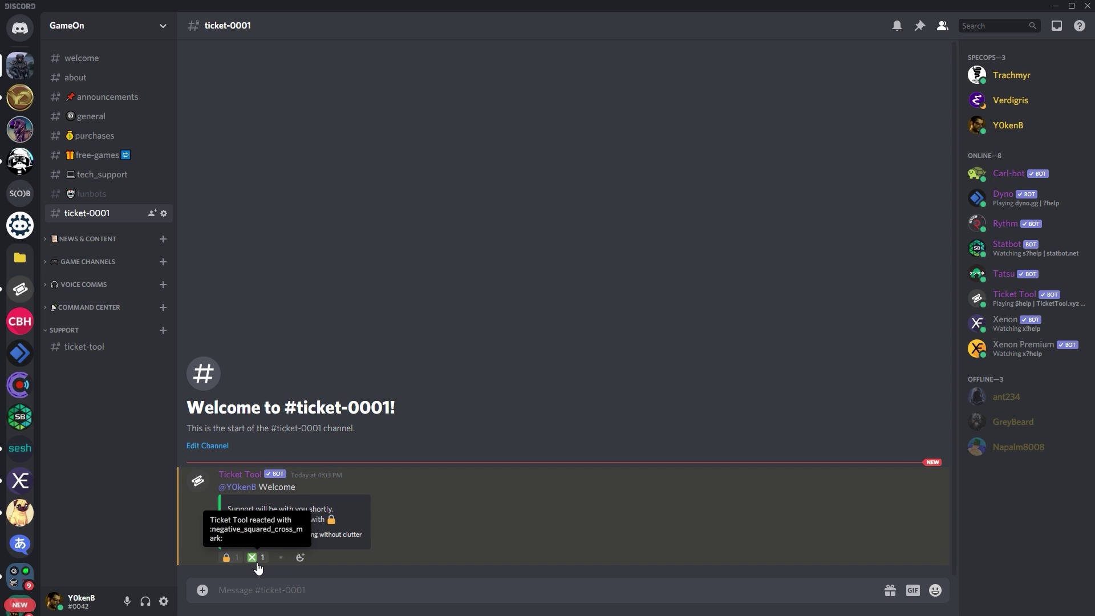
pyautogui.click(278, 558)
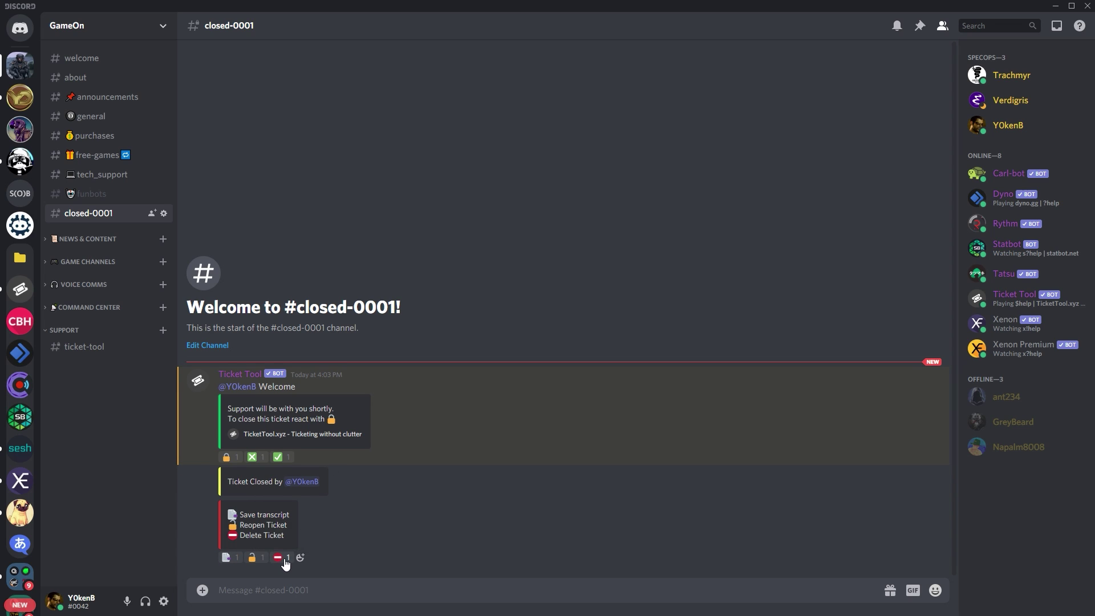
pyautogui.click(281, 559)
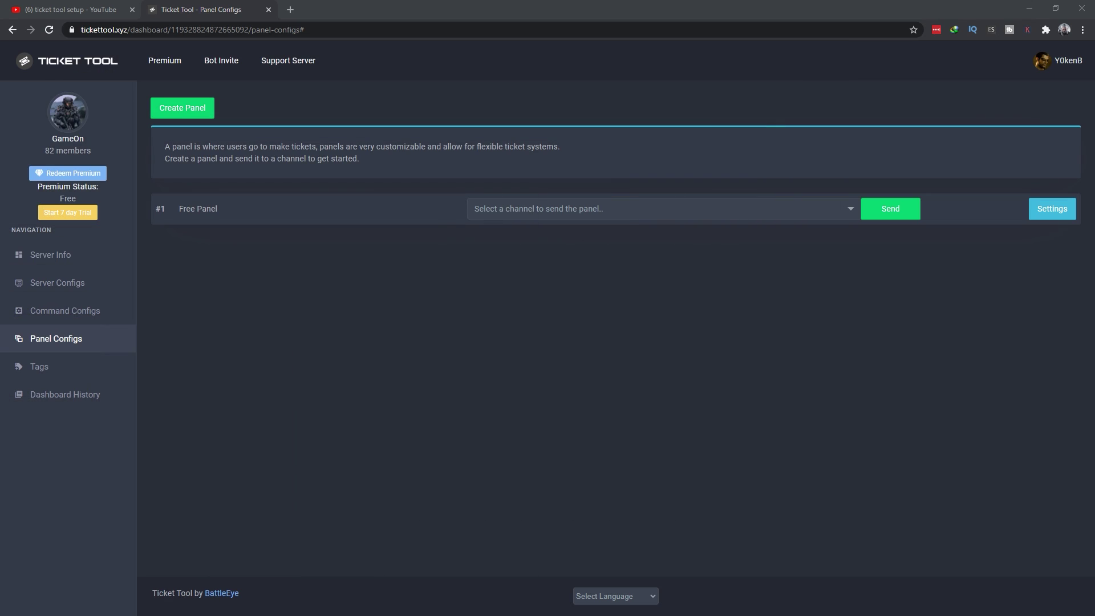
# In Free Panel's settings on the Ticket Tool dashboard, show the general options and save SUPPORT as both the open and closed ticket category.
pyautogui.click(1063, 210)
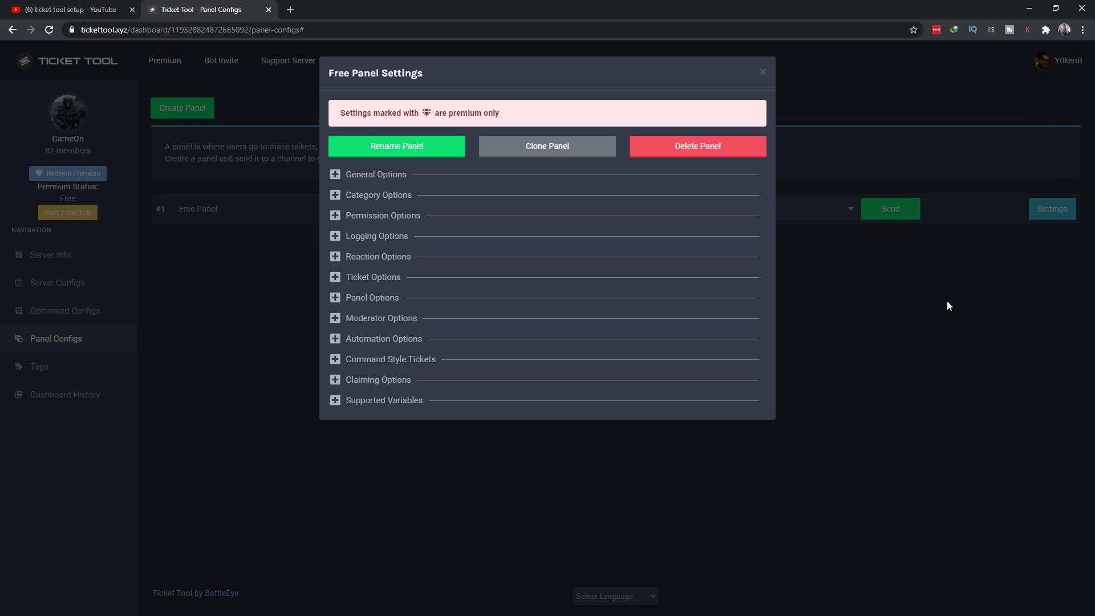
pyautogui.click(336, 176)
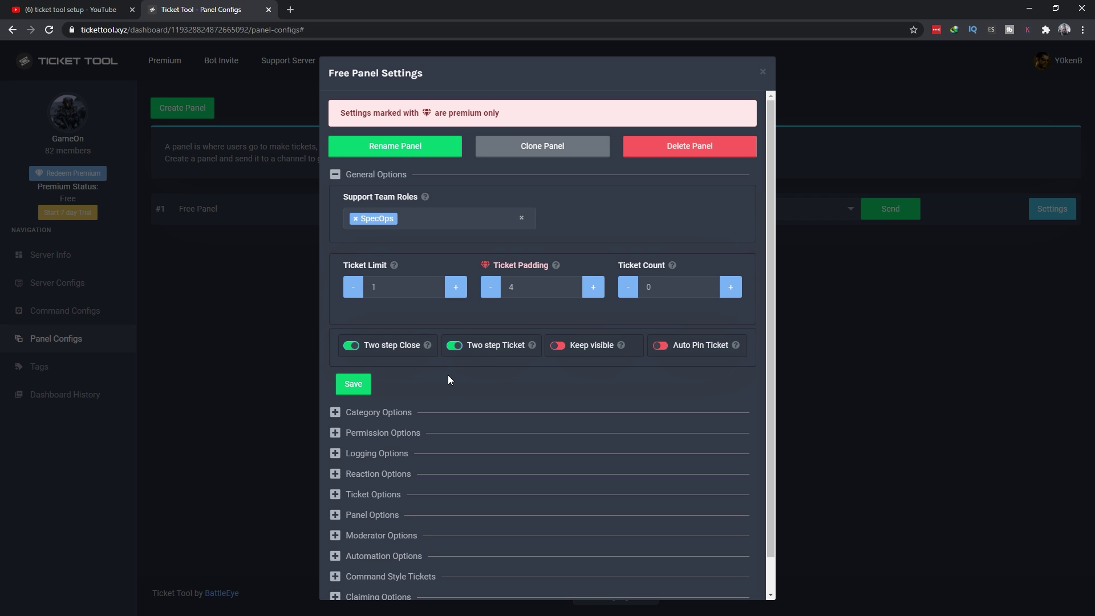
pyautogui.scroll(-1, 447, 375)
pyautogui.click(336, 376)
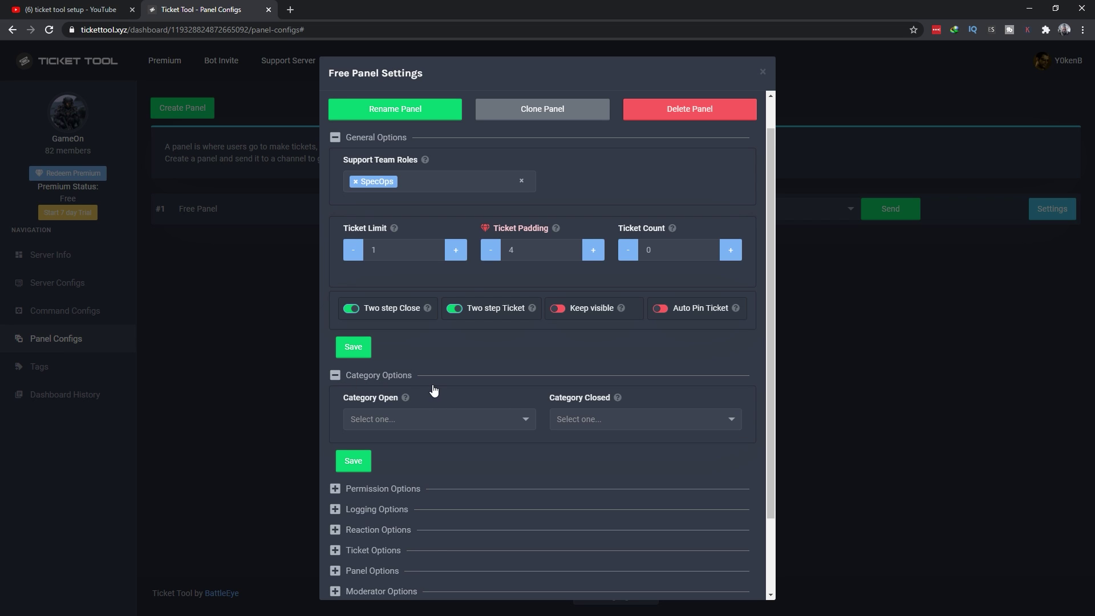
pyautogui.click(511, 422)
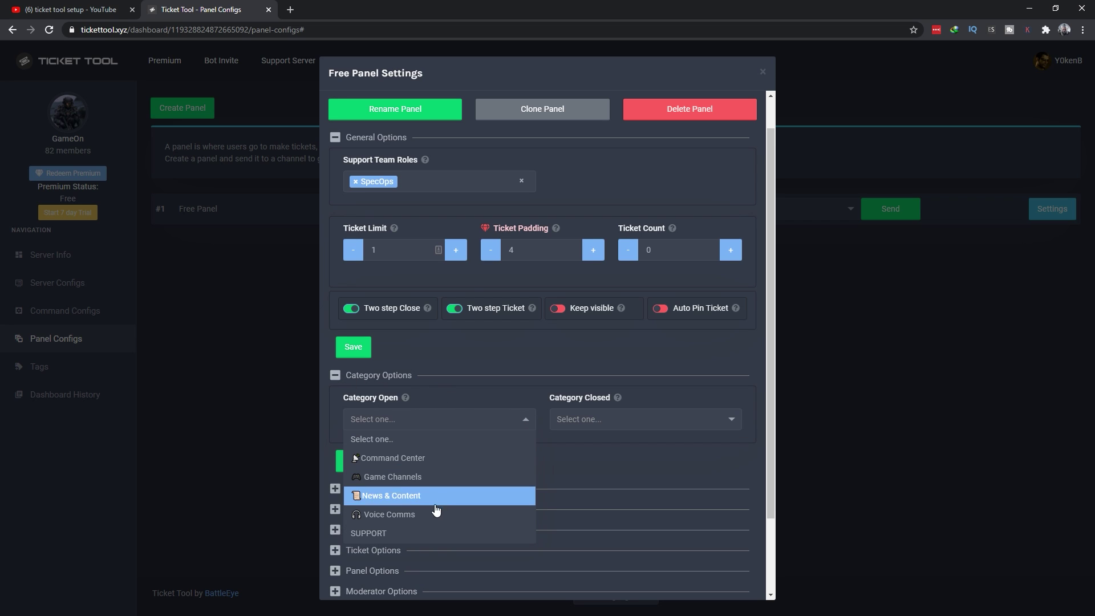
pyautogui.click(390, 533)
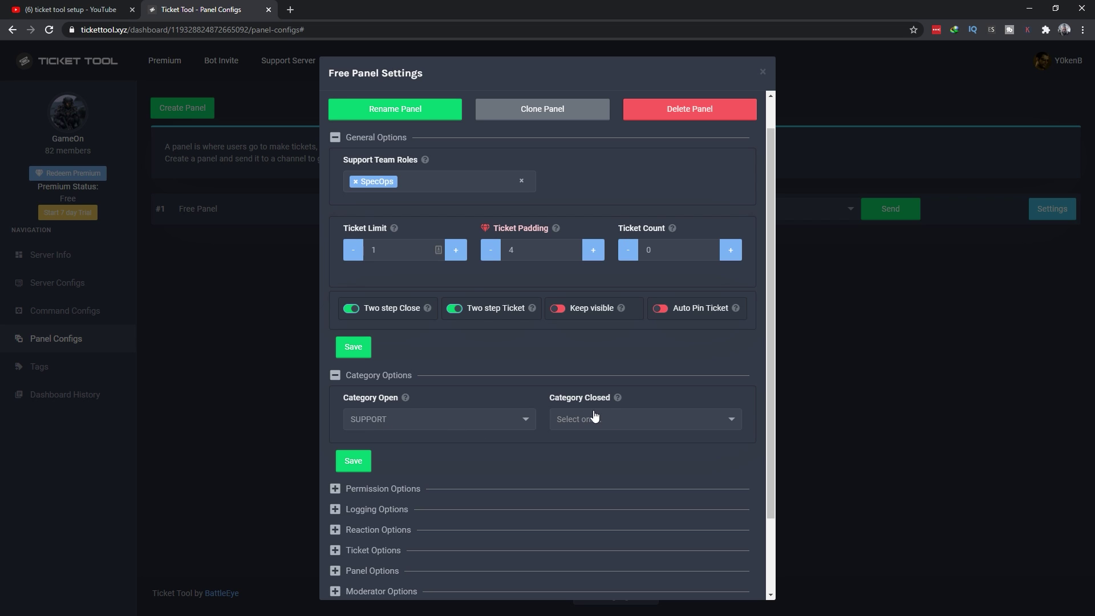
pyautogui.click(626, 419)
pyautogui.click(587, 516)
pyautogui.scroll(-1, 474, 453)
pyautogui.click(359, 405)
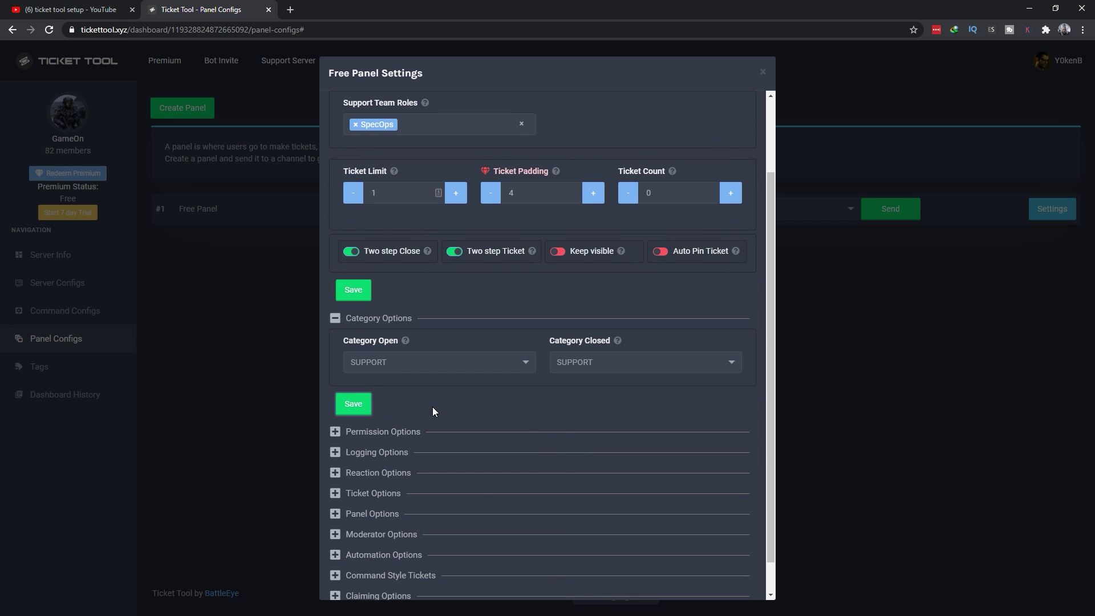
# Review the message text and embed text of Free Panel's ticket message, and save the ticket embed settings.
pyautogui.scroll(-1, 531, 385)
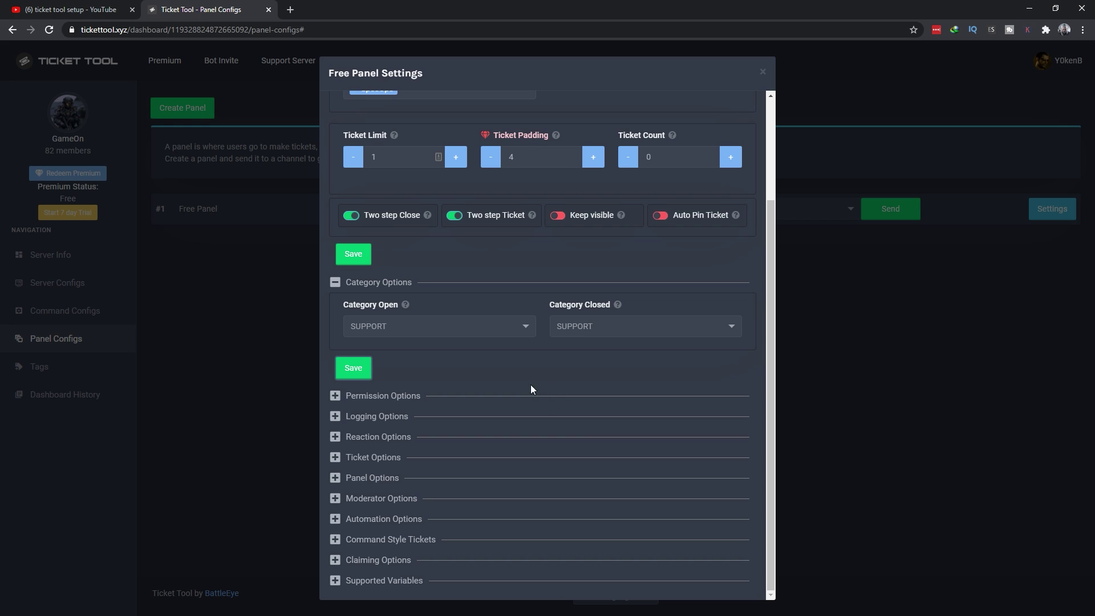
pyautogui.click(335, 458)
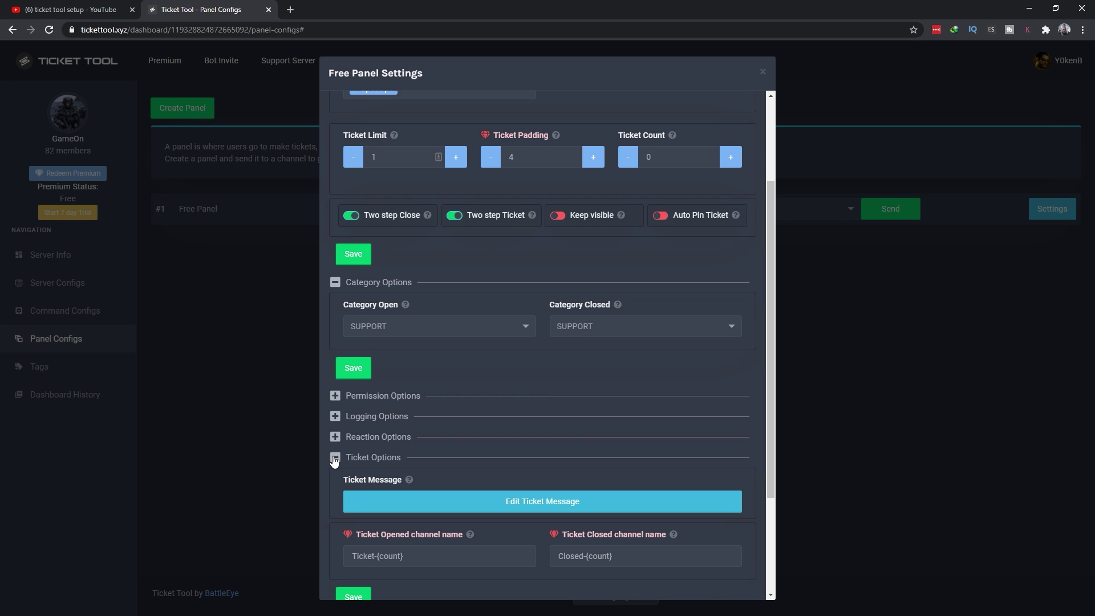
pyautogui.scroll(-2, 564, 422)
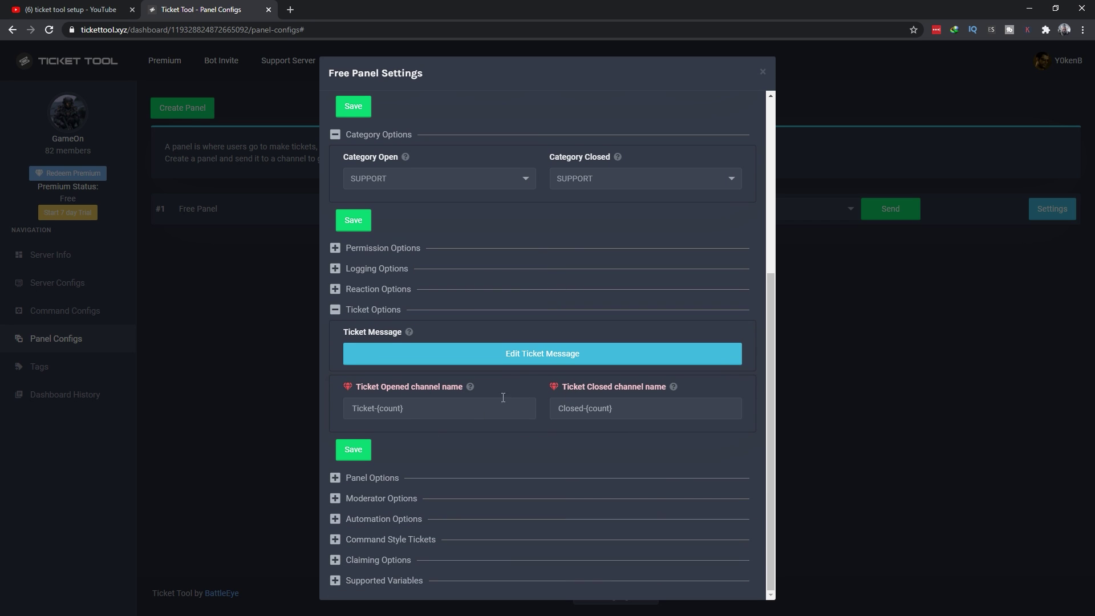
pyautogui.click(480, 358)
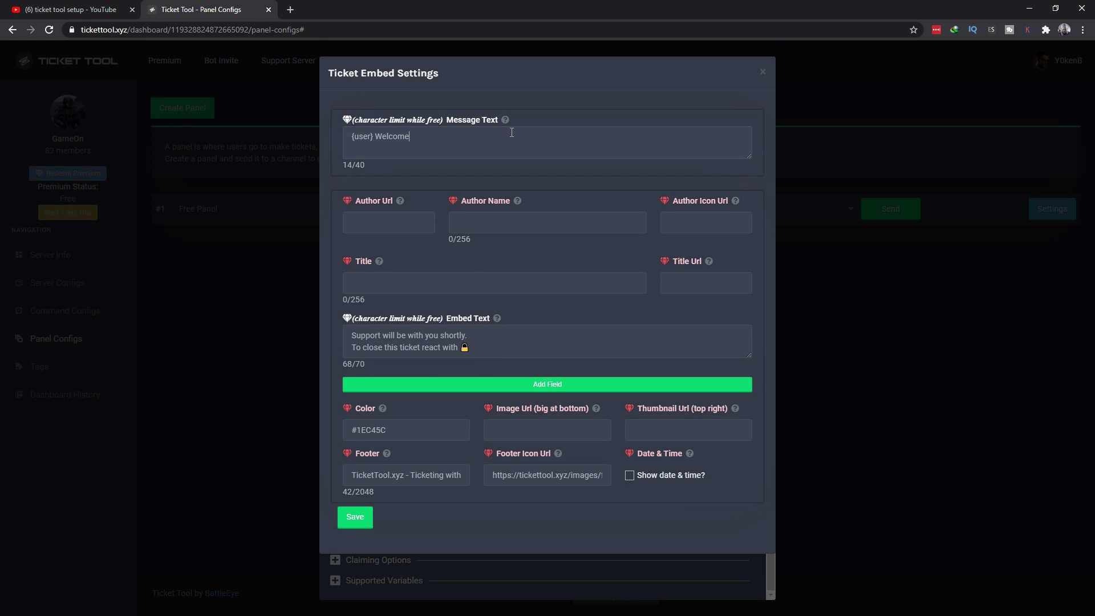
pyautogui.moveTo(511, 133); pyautogui.dragTo(249, 112)
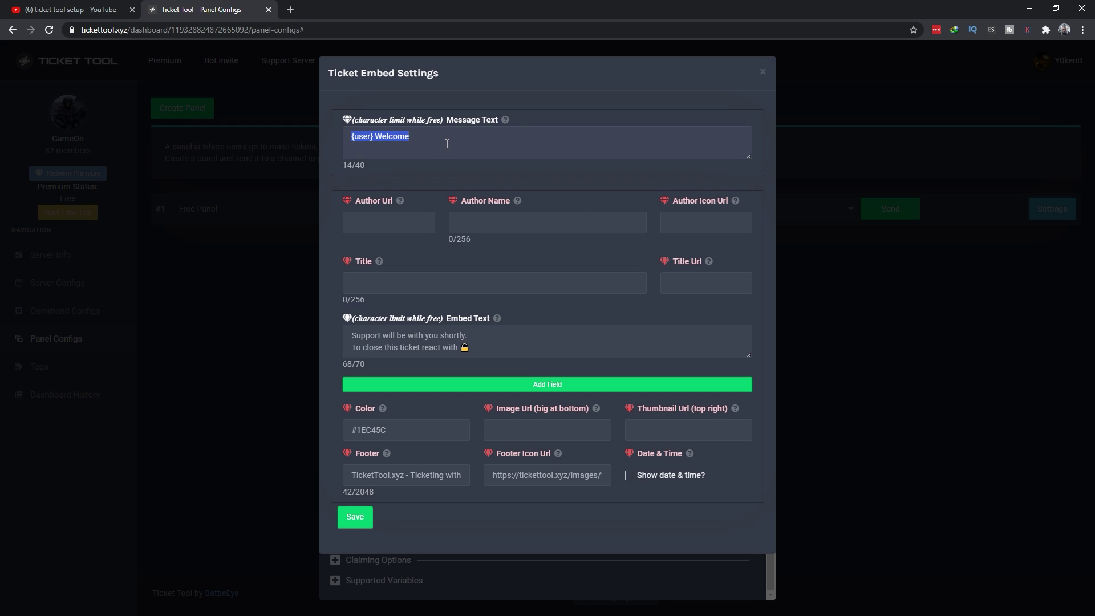
pyautogui.moveTo(474, 353); pyautogui.dragTo(282, 302)
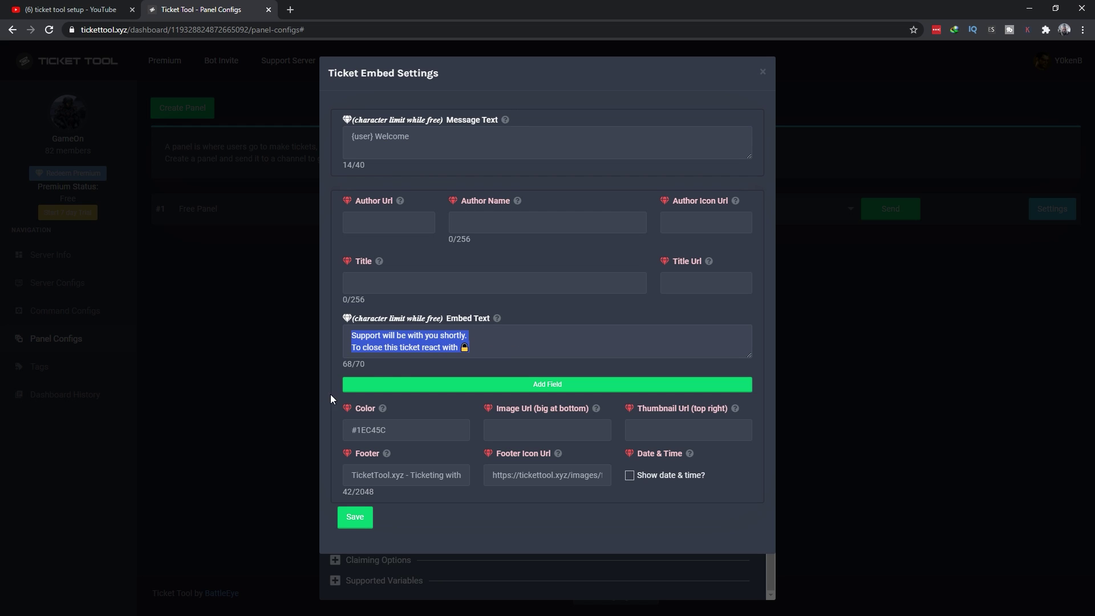
pyautogui.click(503, 342)
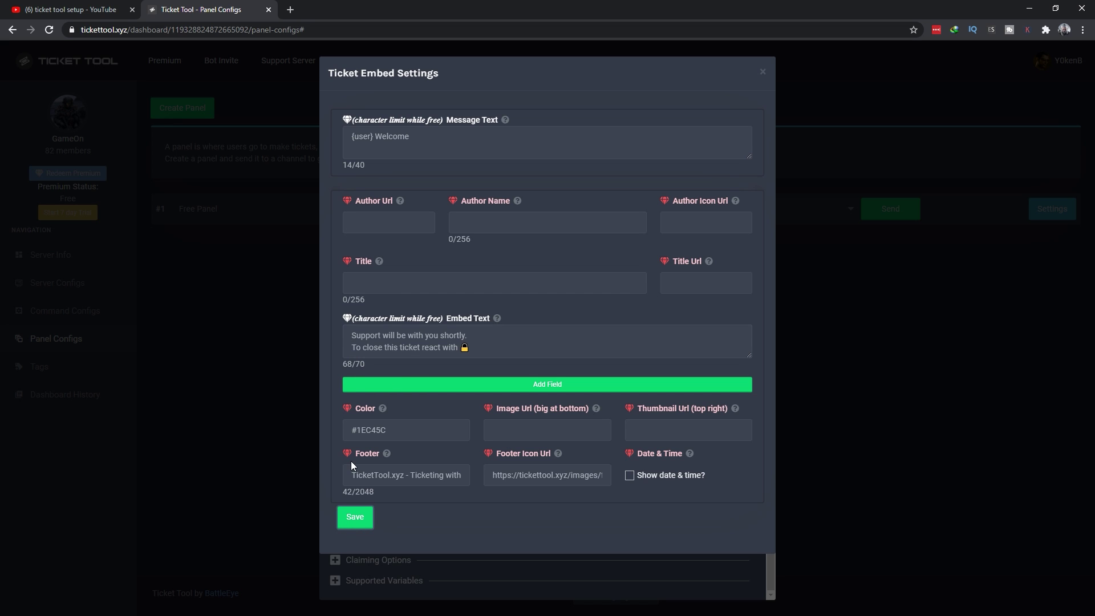
pyautogui.click(374, 517)
pyautogui.click(763, 72)
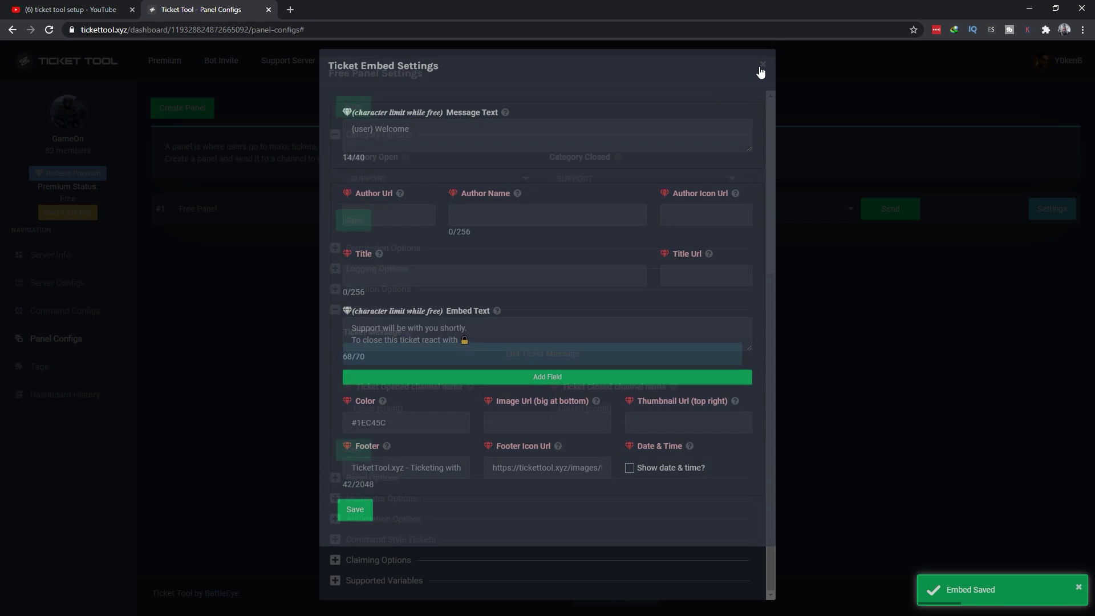
# Edit Free Panel's panel message, adding the line "Change this to whatever you want - **Formatting Included**" above the existing embed text.
pyautogui.click(335, 478)
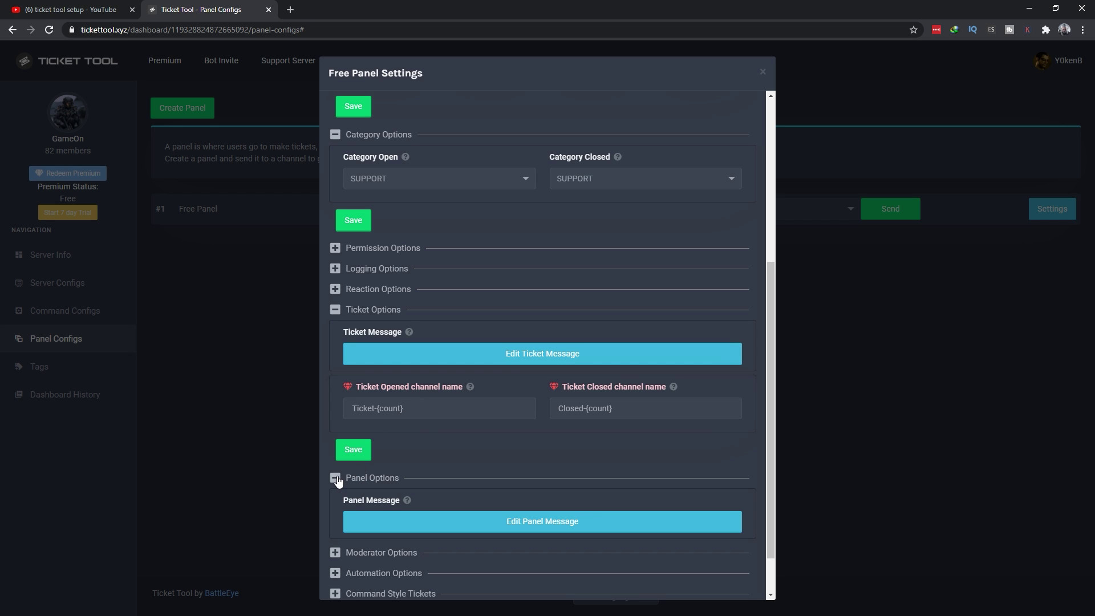
pyautogui.scroll(-1, 457, 452)
pyautogui.click(535, 465)
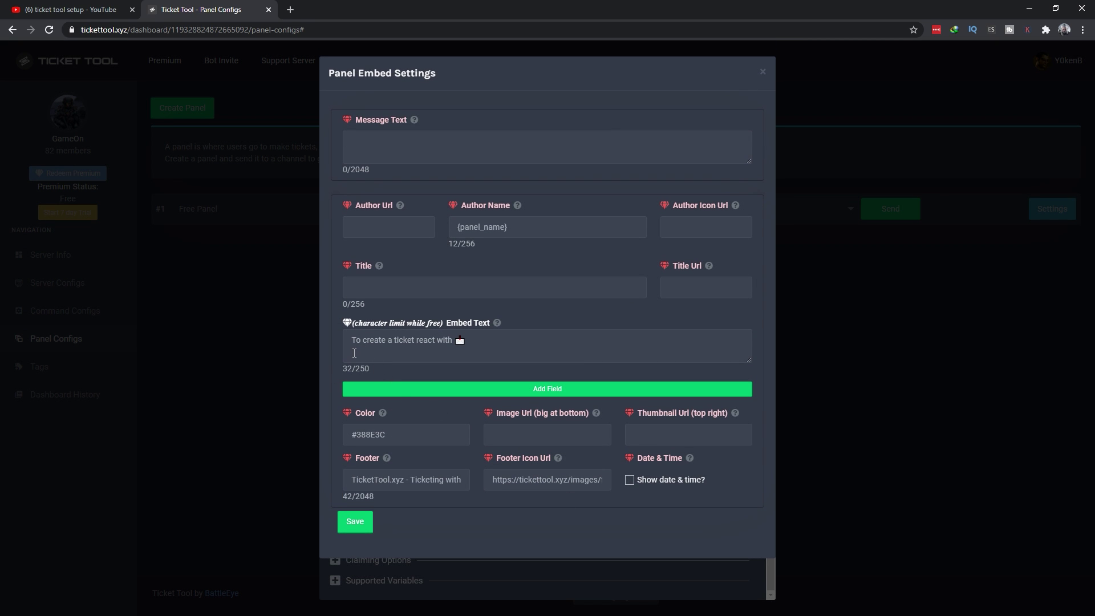
pyautogui.moveTo(349, 340); pyautogui.dragTo(494, 340)
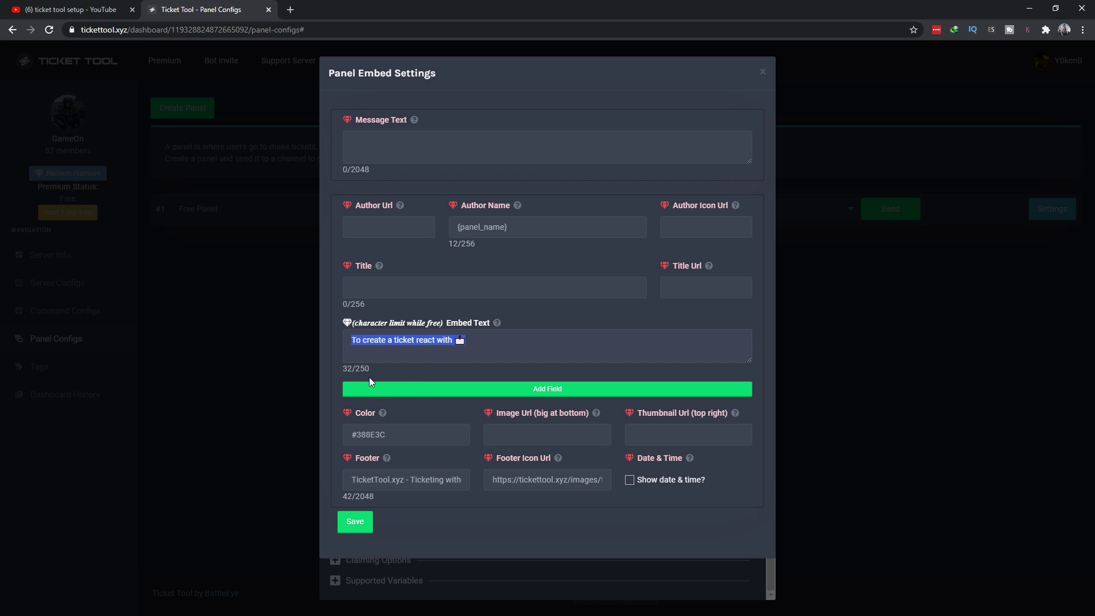
pyautogui.click(391, 354)
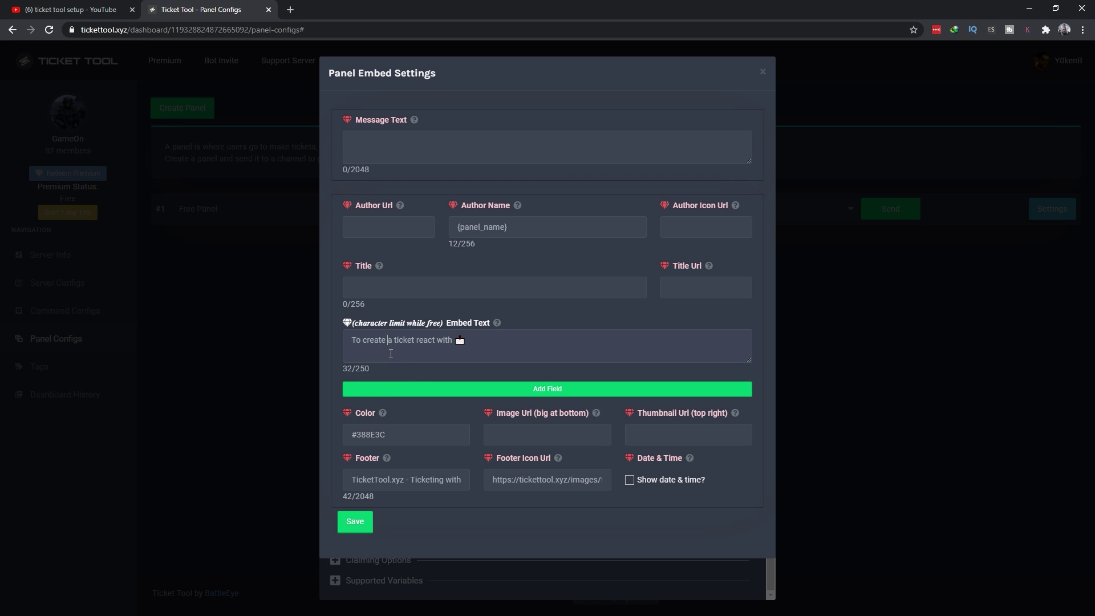
pyautogui.click(351, 340)
pyautogui.press('Return')
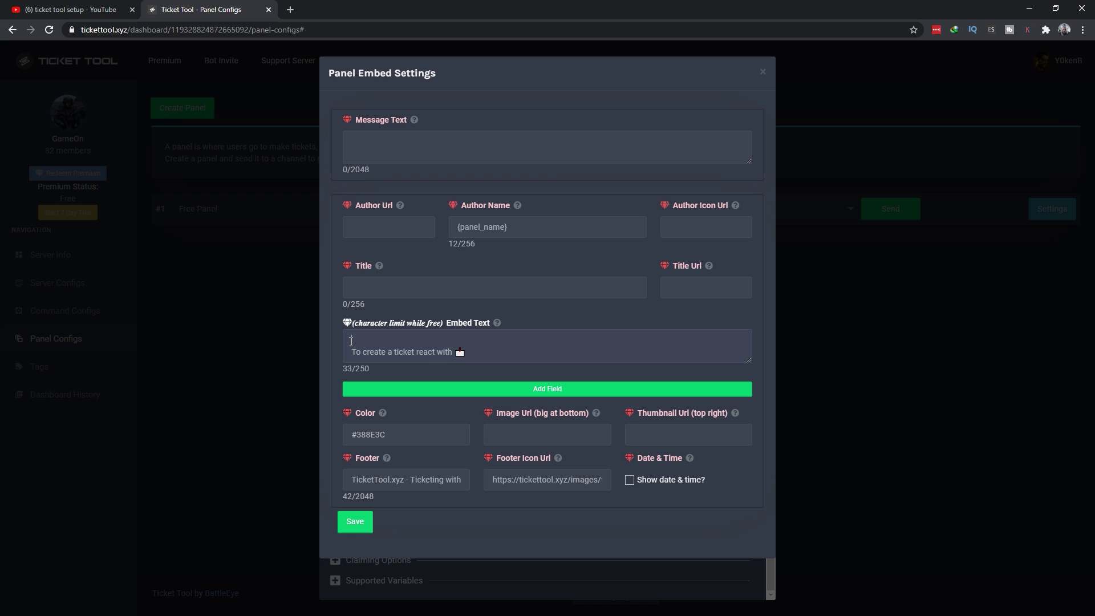
pyautogui.write('Change this to whatever you want - **Formatting Included**')
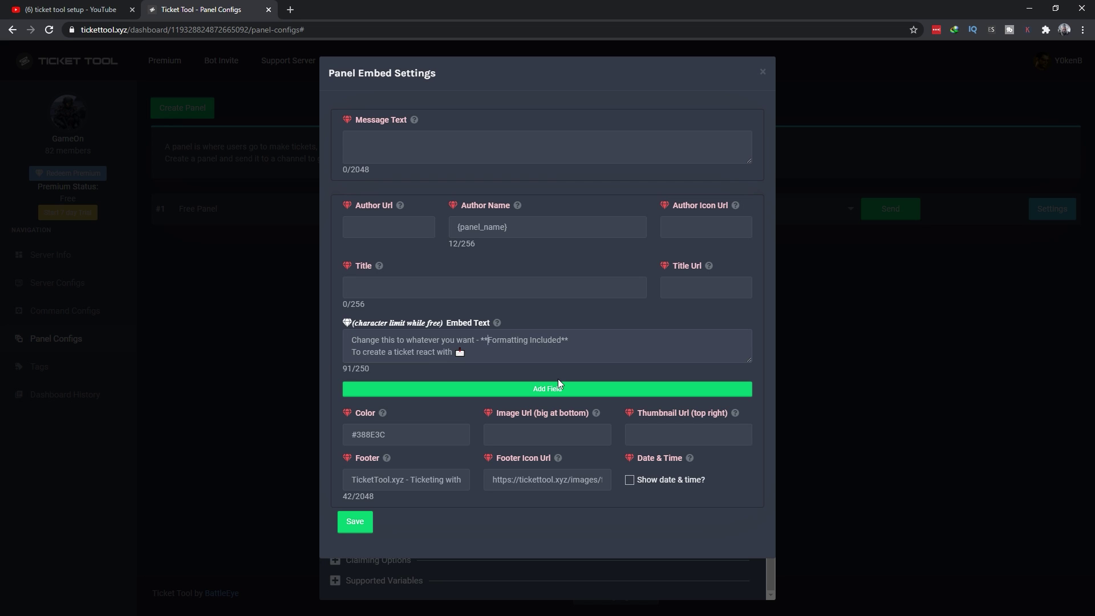
# Add underline markup (__) around "Formatting Included" inside the bold markers of the embed text and save the panel embed.
pyautogui.write('__')
pyautogui.press('End')
pyautogui.press('Left')
pyautogui.press('Left')
pyautogui.write('__')
pyautogui.click(356, 525)
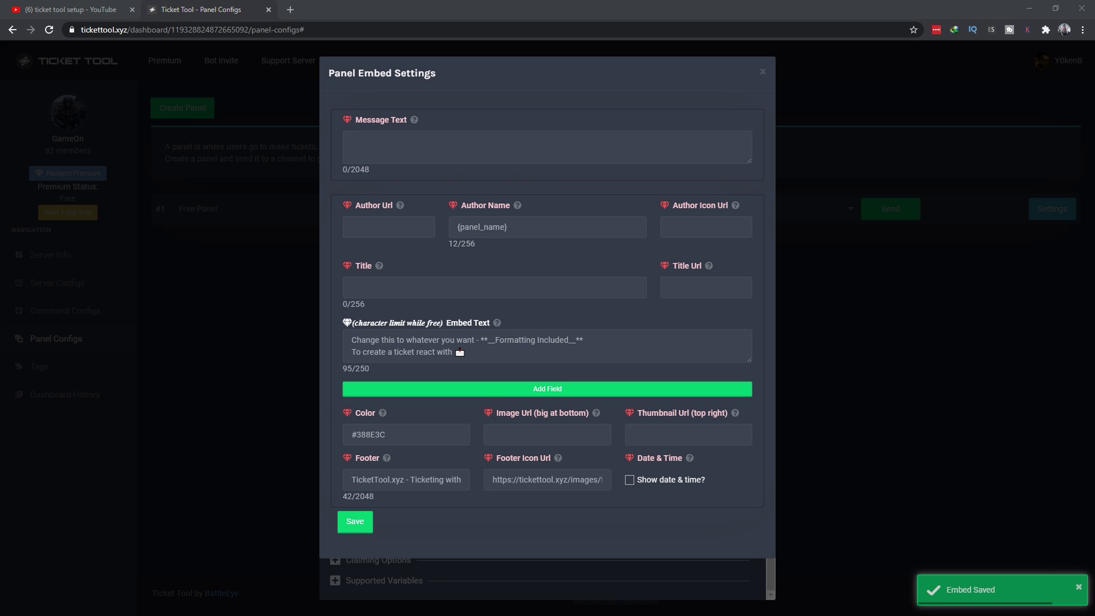
# Check the edited Free Panel message in Discord, return to the Ticket Tool dashboard and close the panel settings.
pyautogui.hotkey('alt', 'Tab')
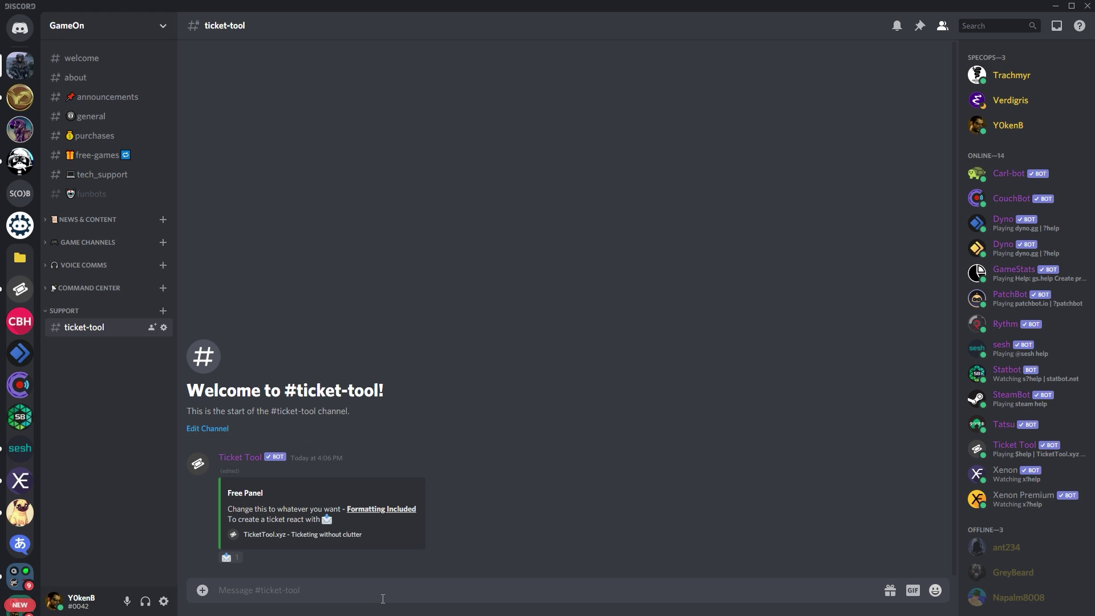
pyautogui.hotkey('alt', 'Tab')
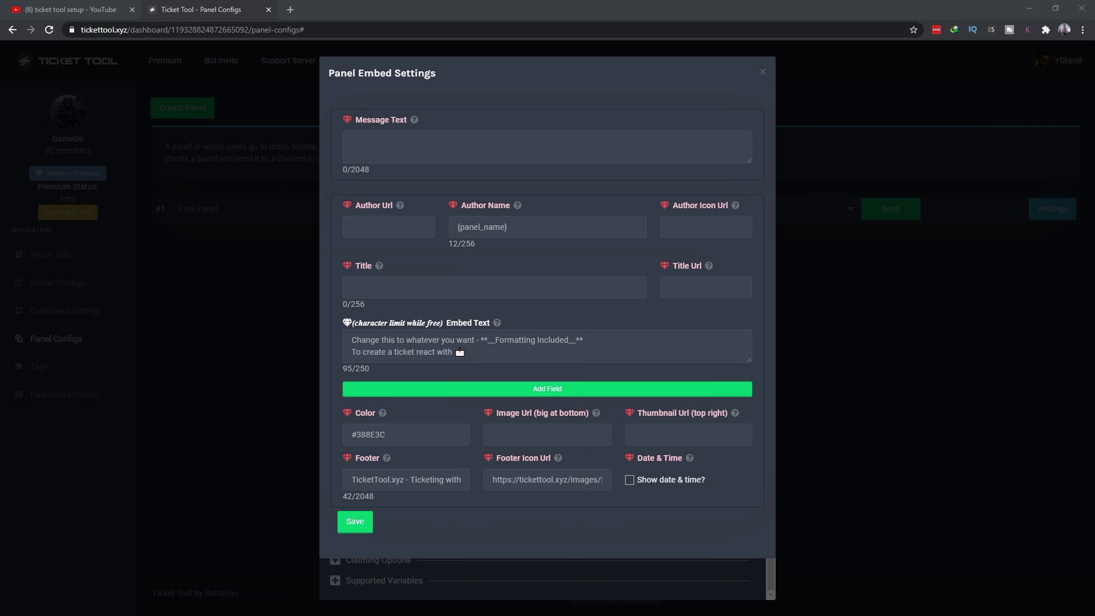
pyautogui.click(930, 98)
pyautogui.click(912, 297)
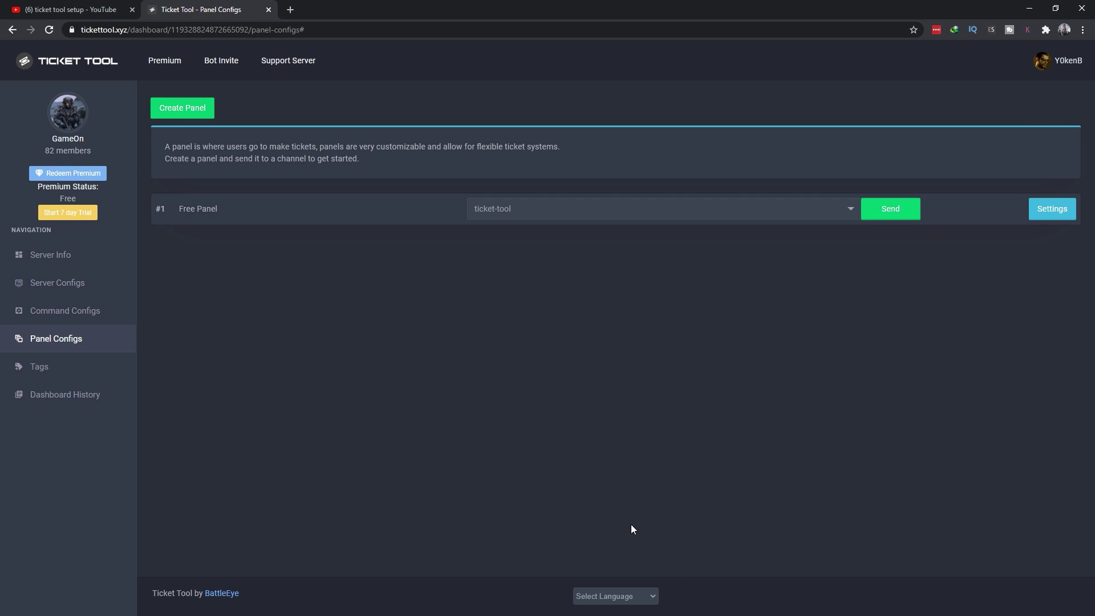
# Switch to Discord, create another test ticket from the Free Panel message, and open the new ticket channel.
pyautogui.hotkey('alt', 'Tab')
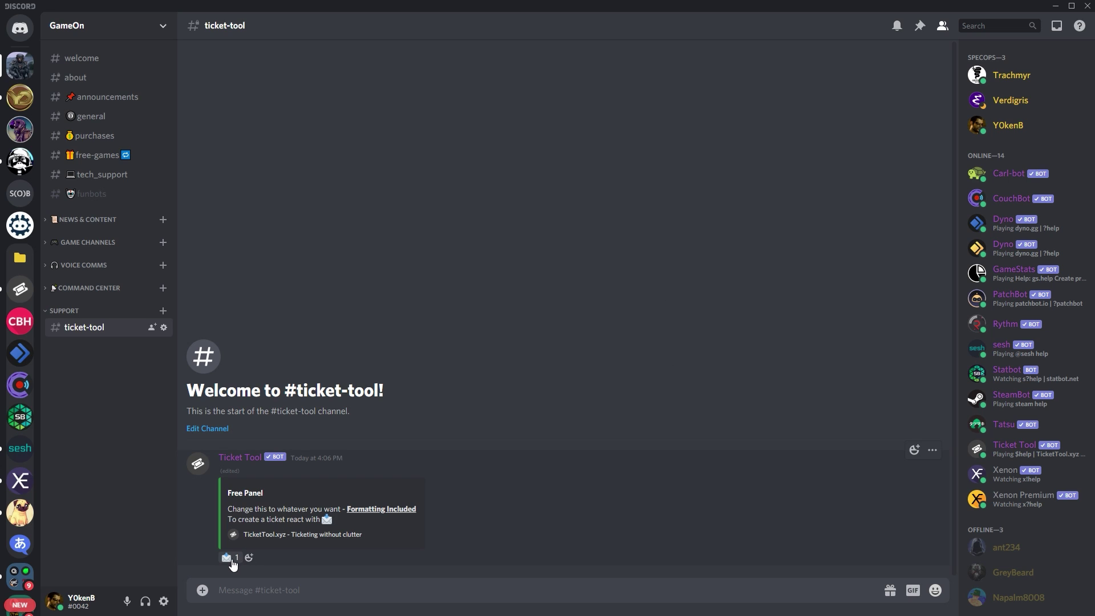
pyautogui.click(227, 558)
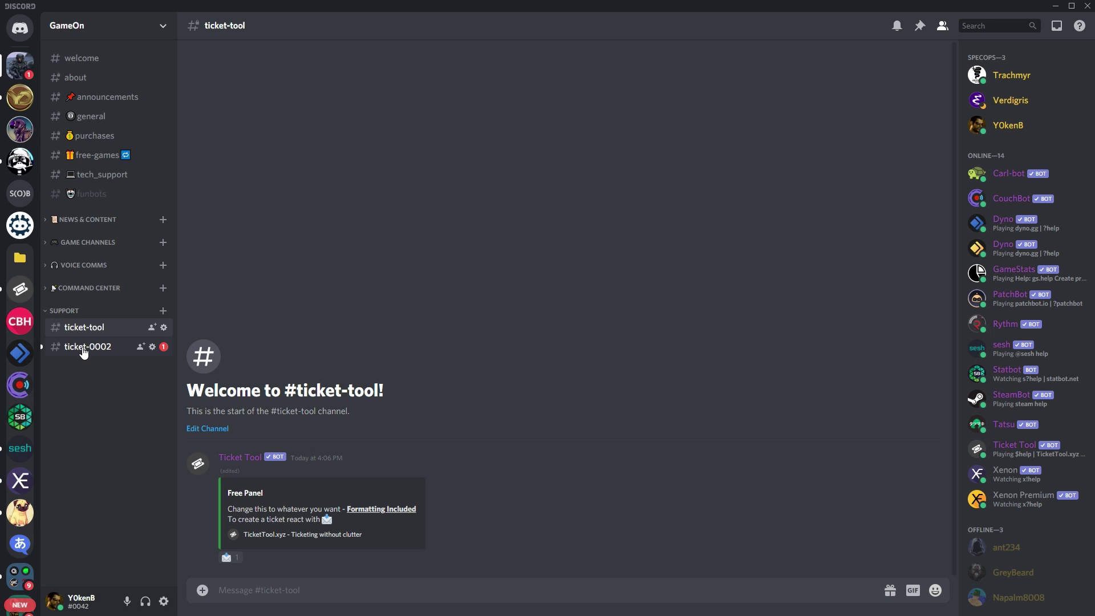
pyautogui.click(84, 350)
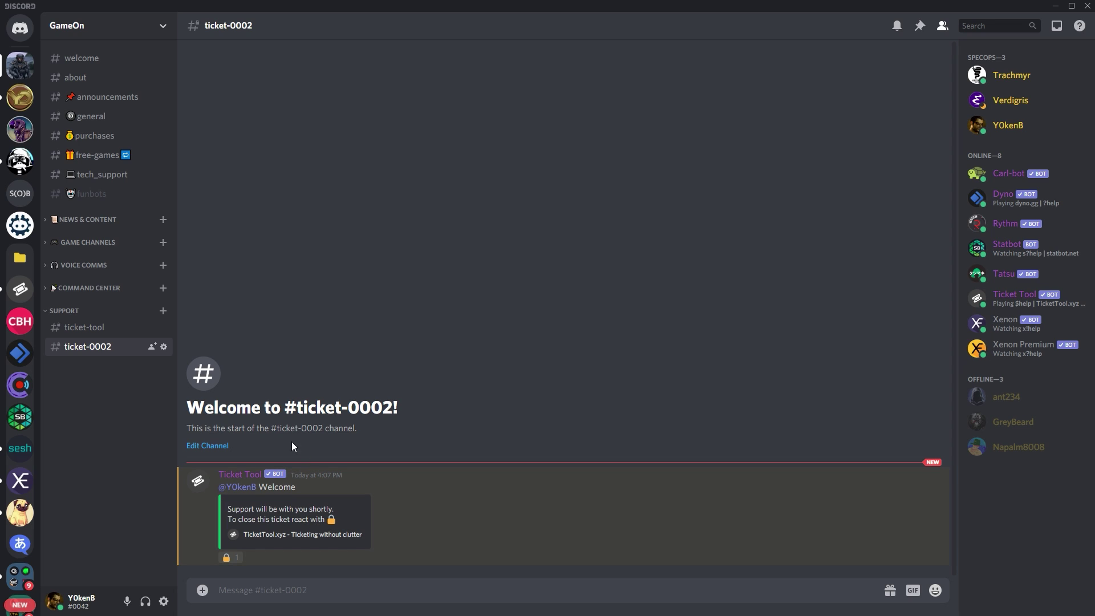
# On the Y0ken's Domain server, examine the ticket panels in the help channel and the ticket messages in several help-ticket channels.
pyautogui.click(22, 102)
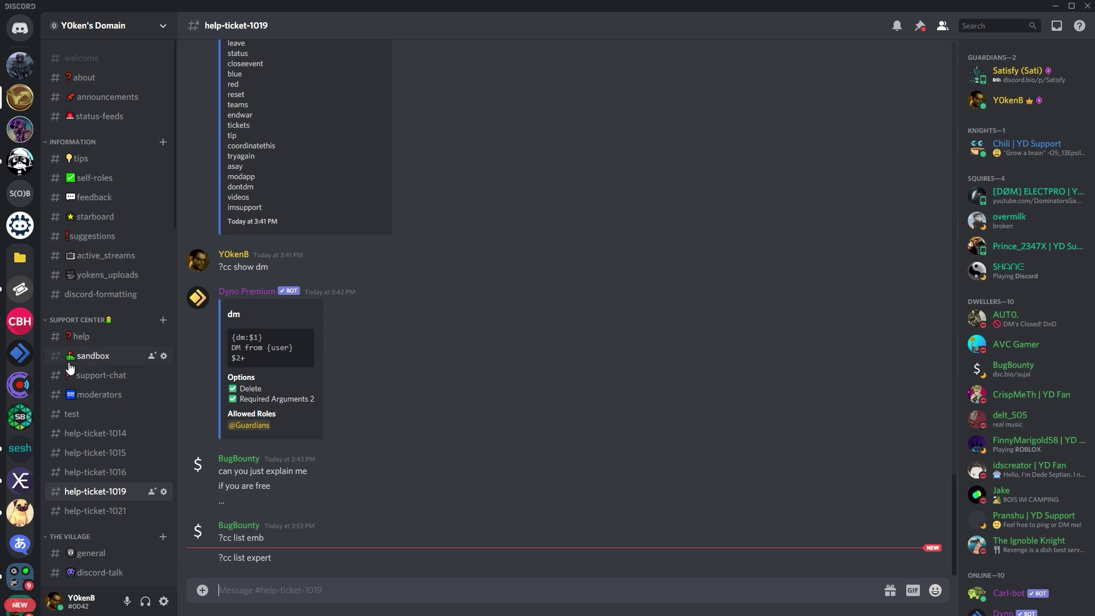
pyautogui.click(86, 338)
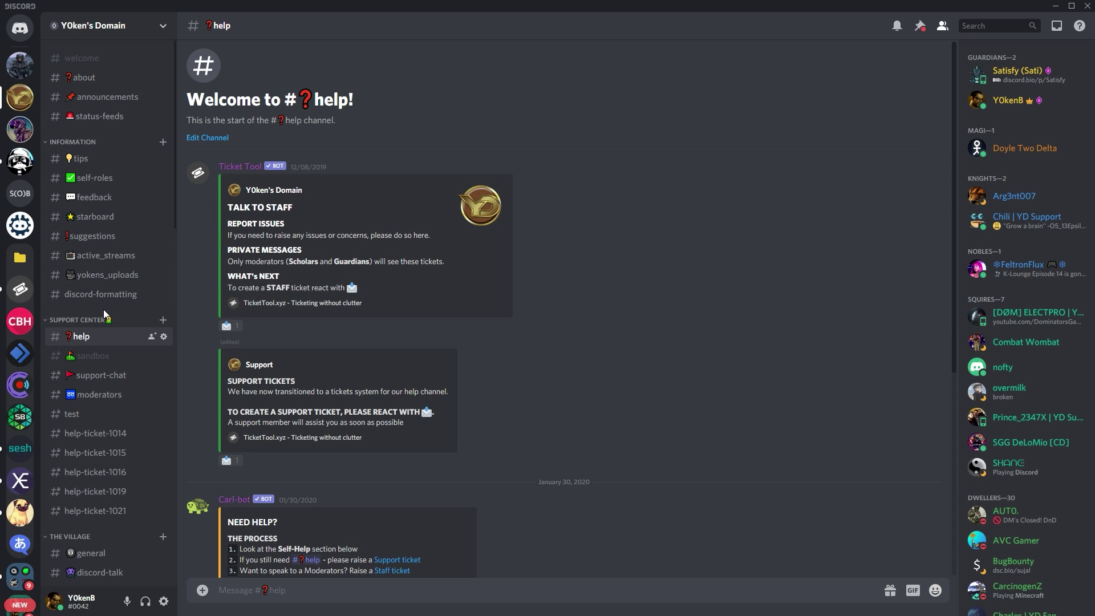
pyautogui.click(109, 457)
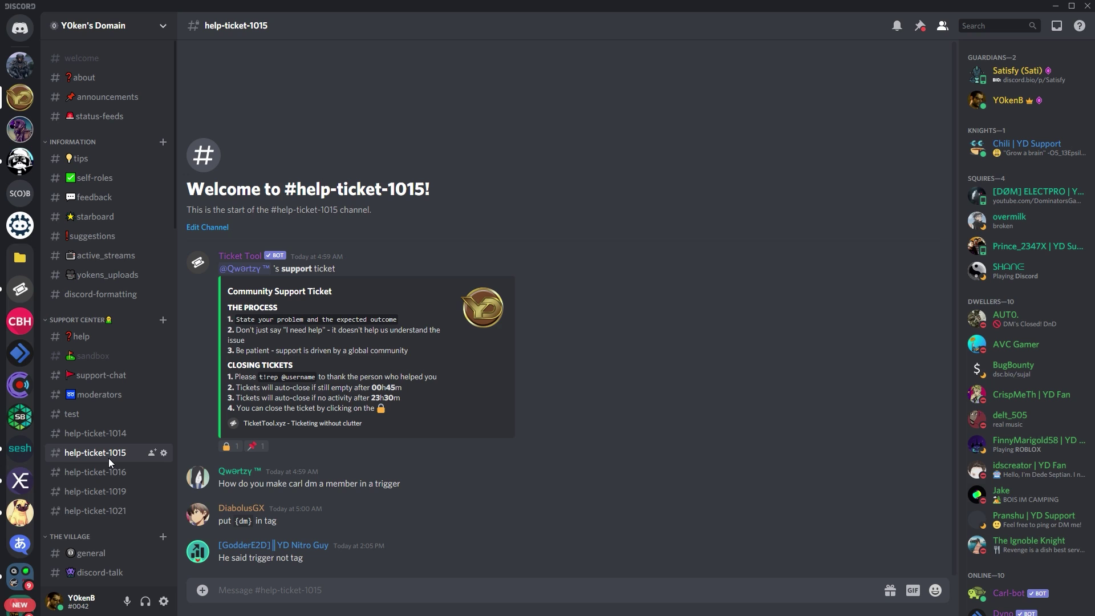
pyautogui.click(106, 475)
pyautogui.click(96, 433)
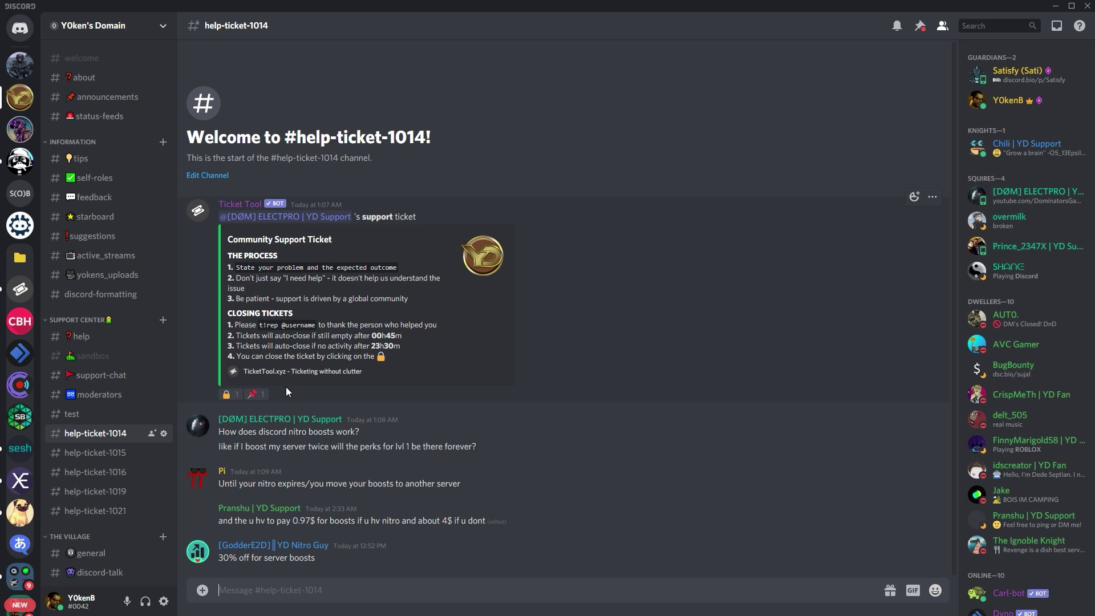
pyautogui.click(106, 337)
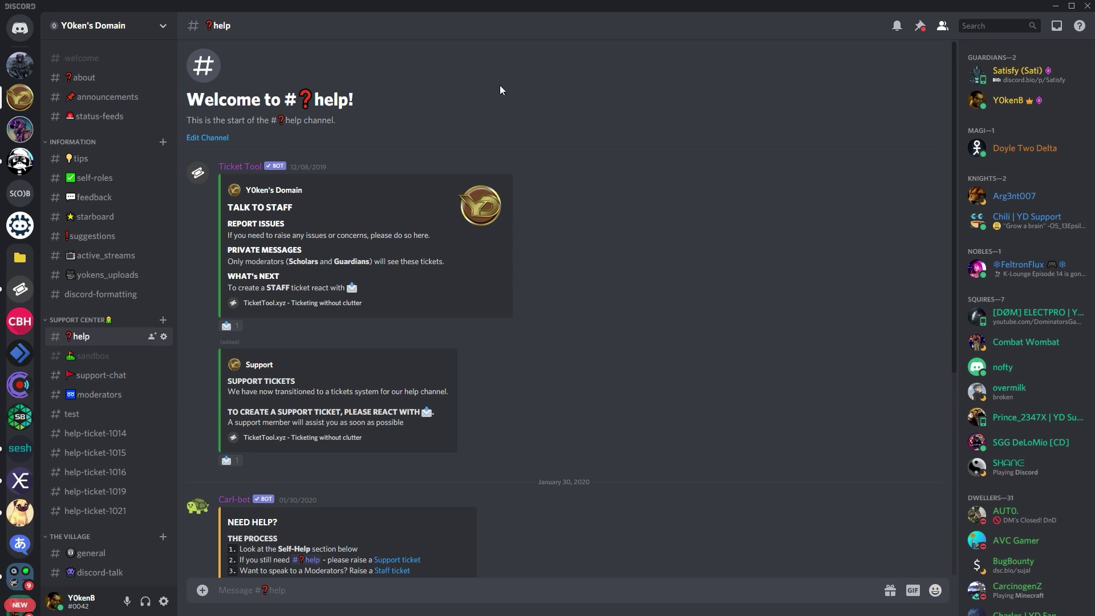
# Return to the GameOn server's ticket-tool channel and request the bot's FAQ with $help faq.
pyautogui.hotkey('alt', 'Tab')
pyautogui.click(17, 67)
pyautogui.click(109, 326)
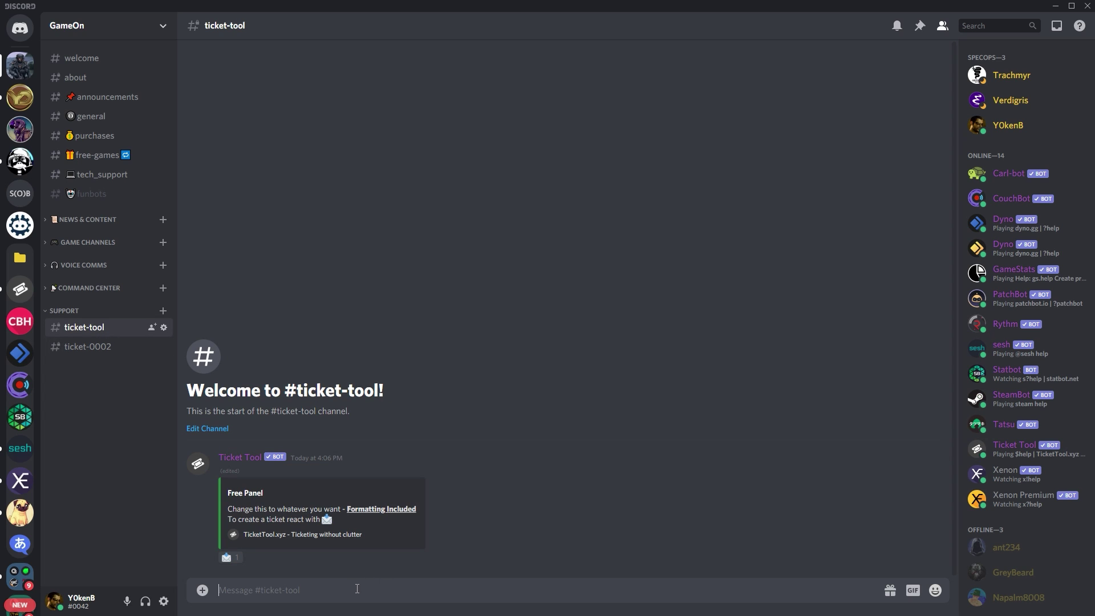
pyautogui.write('$help faq')
pyautogui.press('Return')
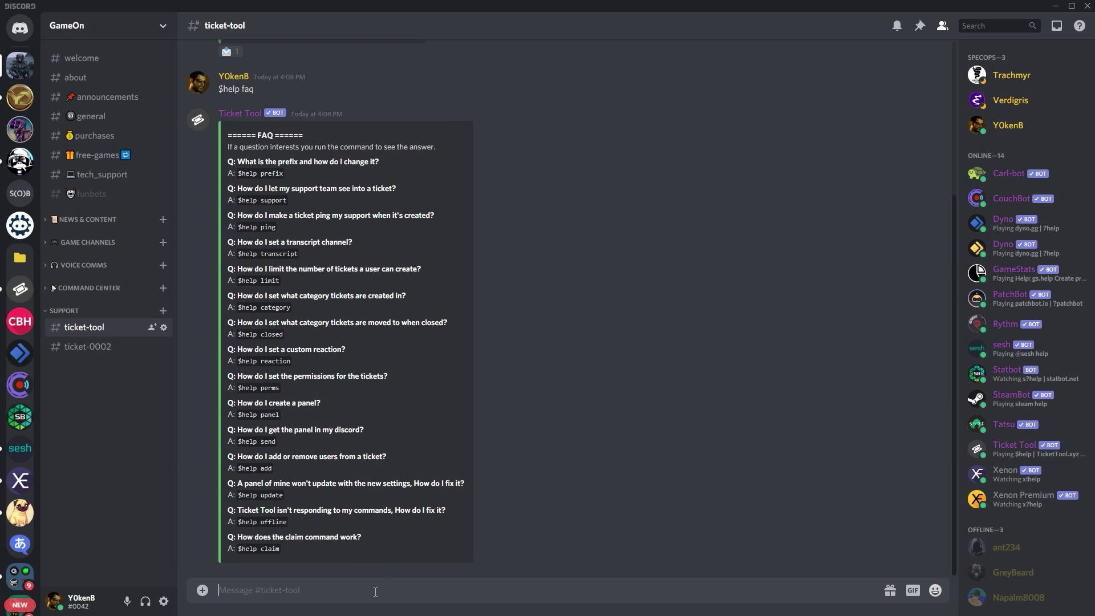
# Request the bot's help with $help prefix and $help claim, and look back over the FAQ list.
pyautogui.write('$help prefix')
pyautogui.press('Return')
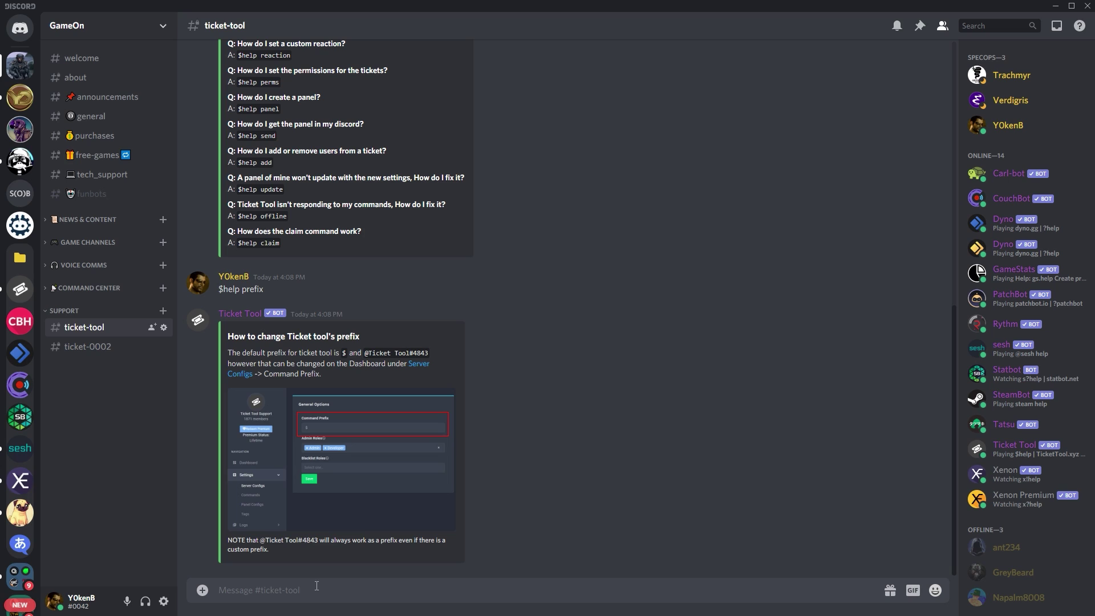
pyautogui.write('$help claim')
pyautogui.press('Return')
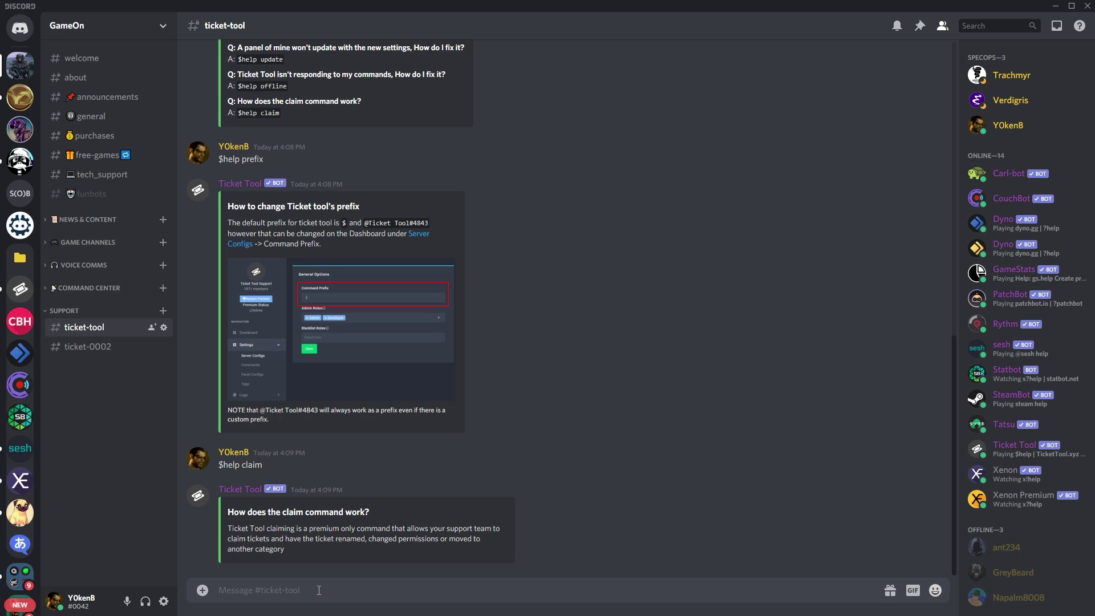
pyautogui.scroll(8, 536, 565)
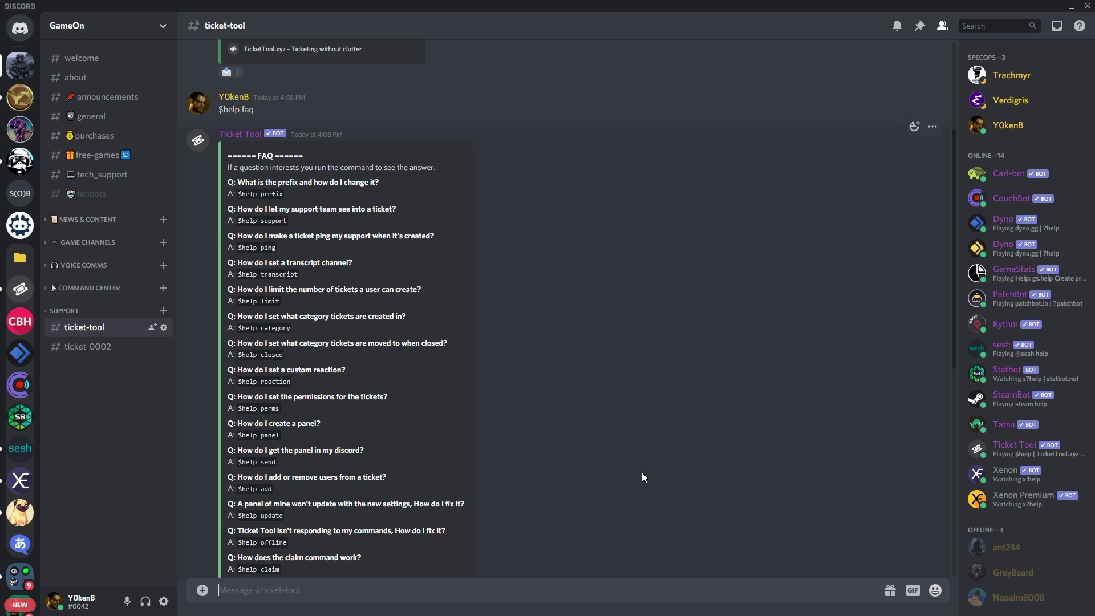
# Switch to the Ticket Tool dashboard, open Free Panel's settings, and collapse the General, Category, Ticket and Panel options.
pyautogui.hotkey('alt', 'Tab')
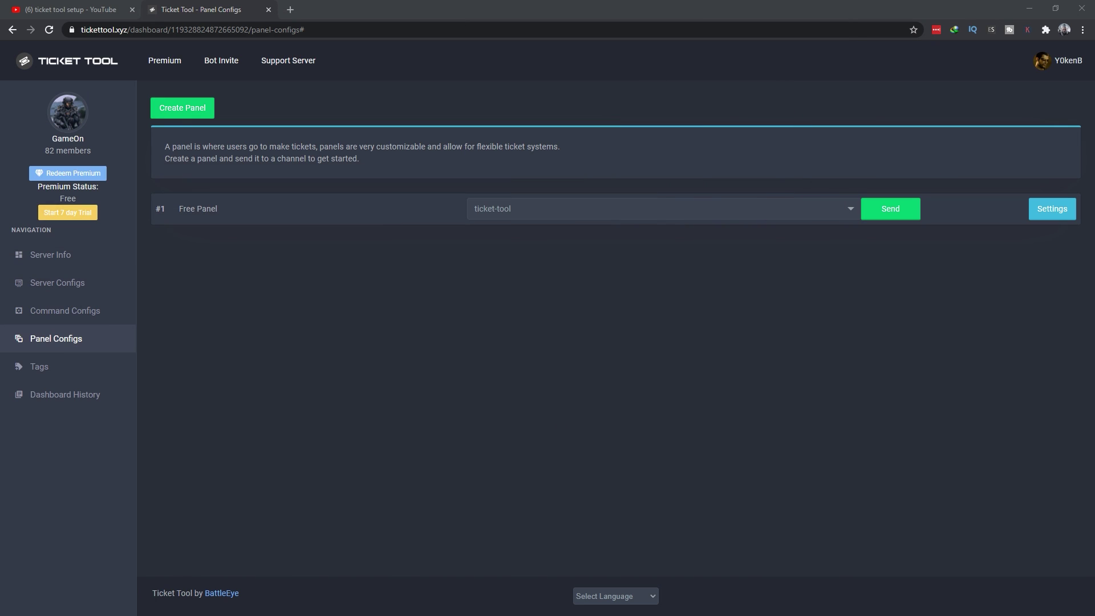
pyautogui.click(1051, 211)
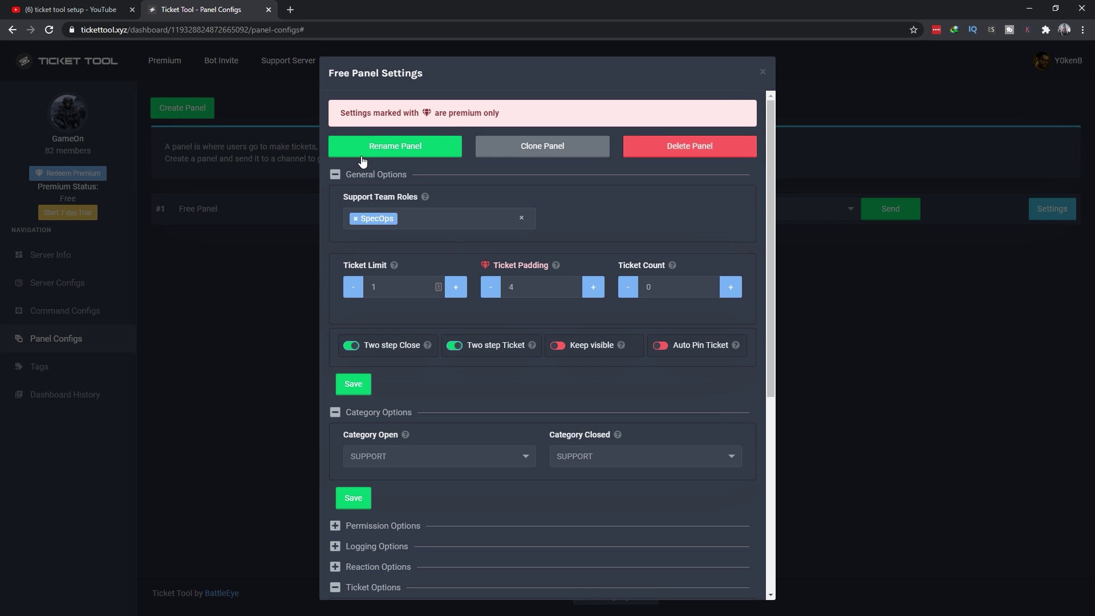
pyautogui.click(334, 174)
pyautogui.click(335, 195)
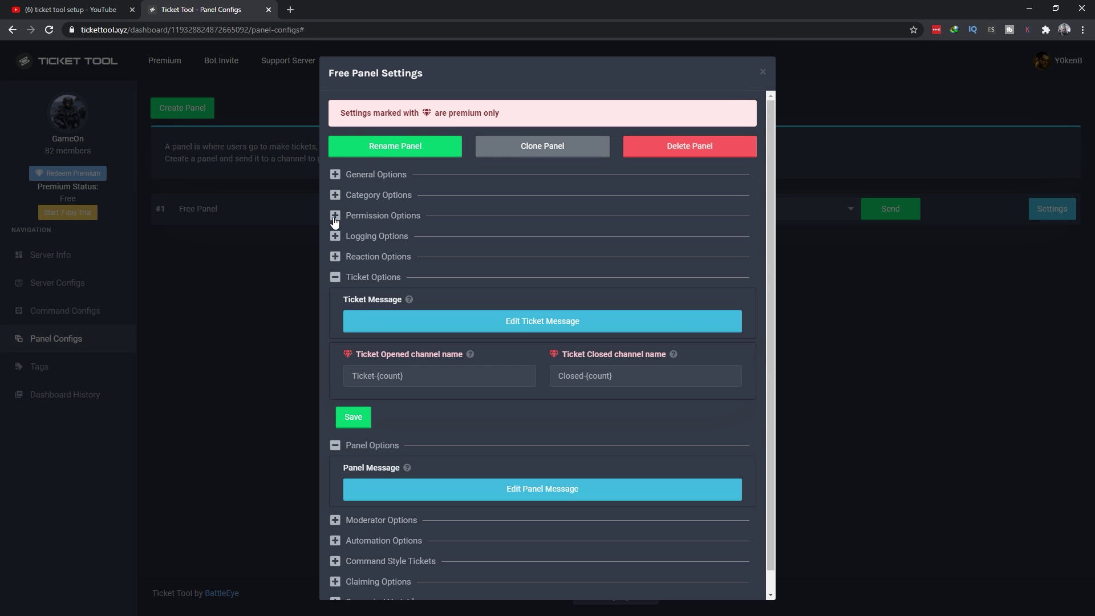
pyautogui.click(335, 277)
pyautogui.click(332, 299)
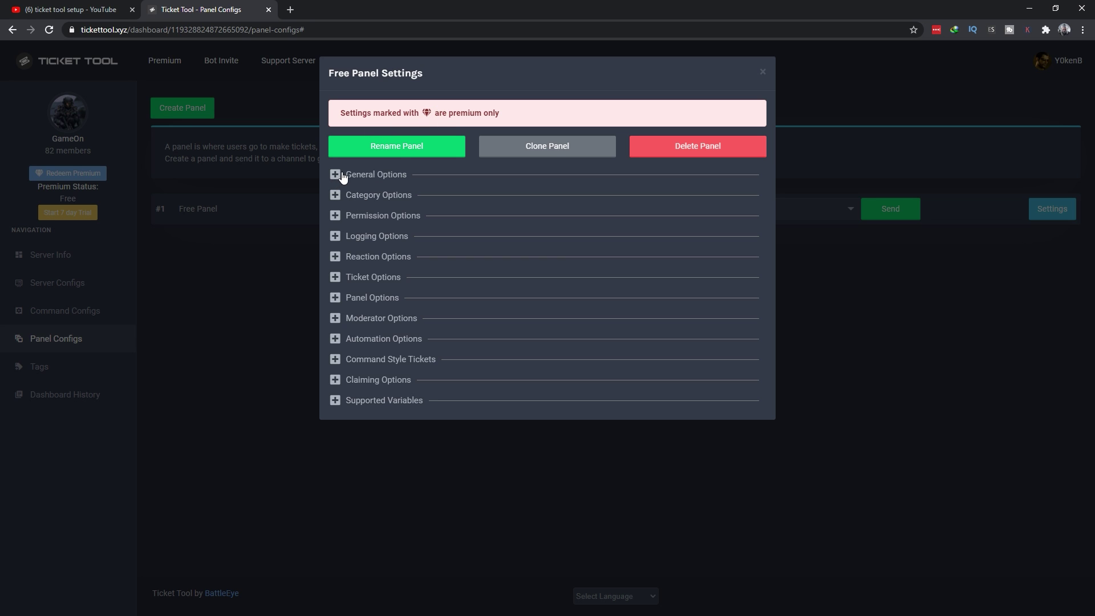
# Review Free Panel's panel message, save its embed settings again, and close the dialogs.
pyautogui.click(334, 302)
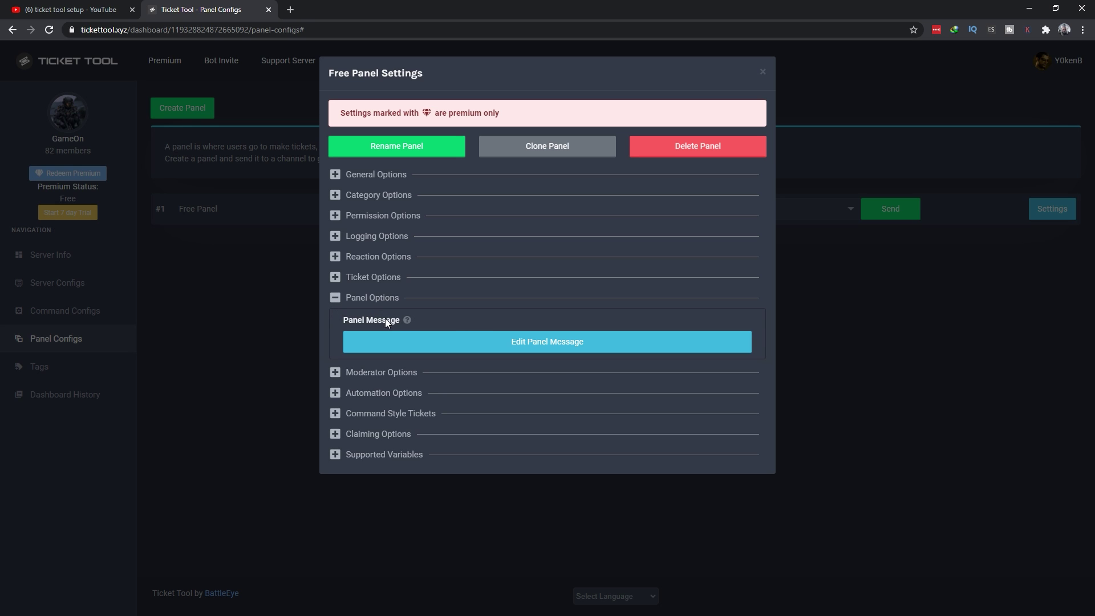
pyautogui.click(486, 339)
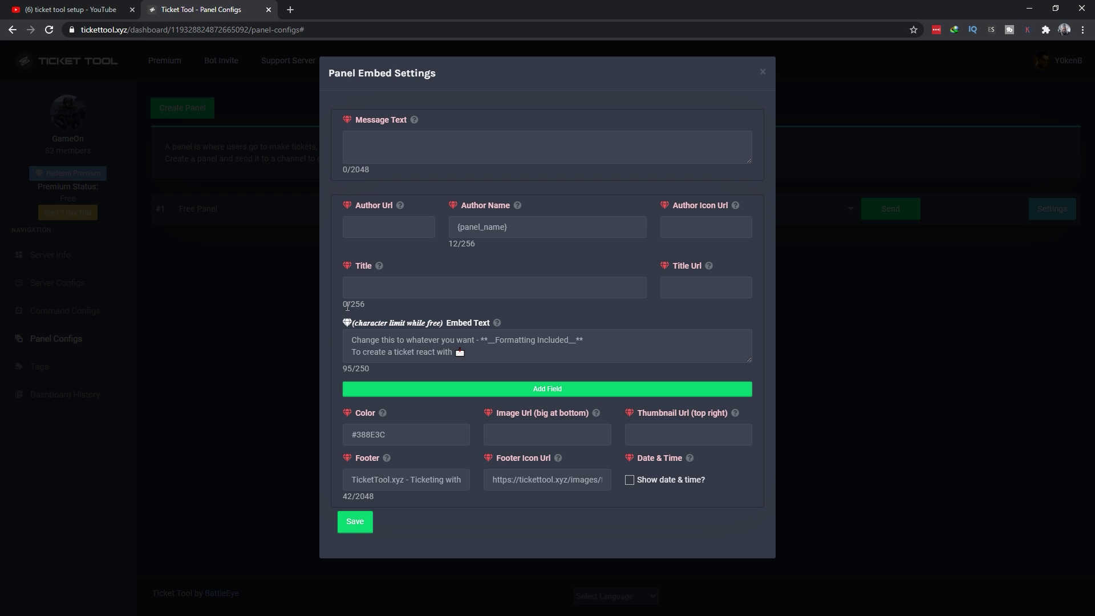
pyautogui.click(355, 522)
pyautogui.click(763, 66)
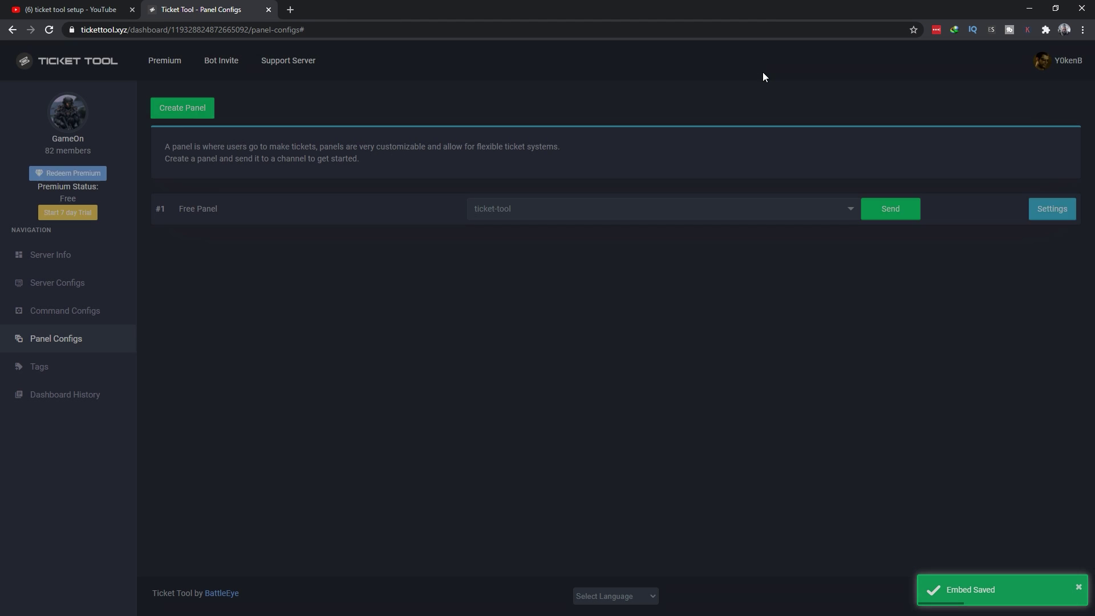